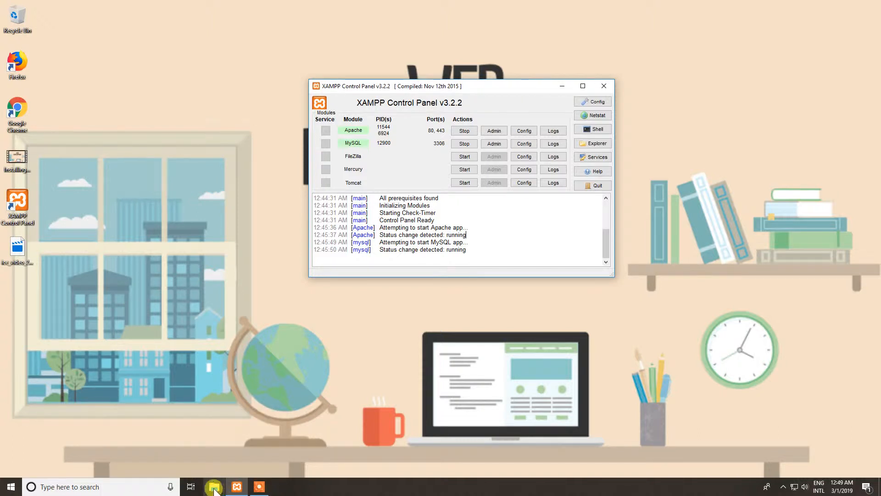
Open File Explorer and go to the xampp folder on Local Disk (C:).
click(215, 487)
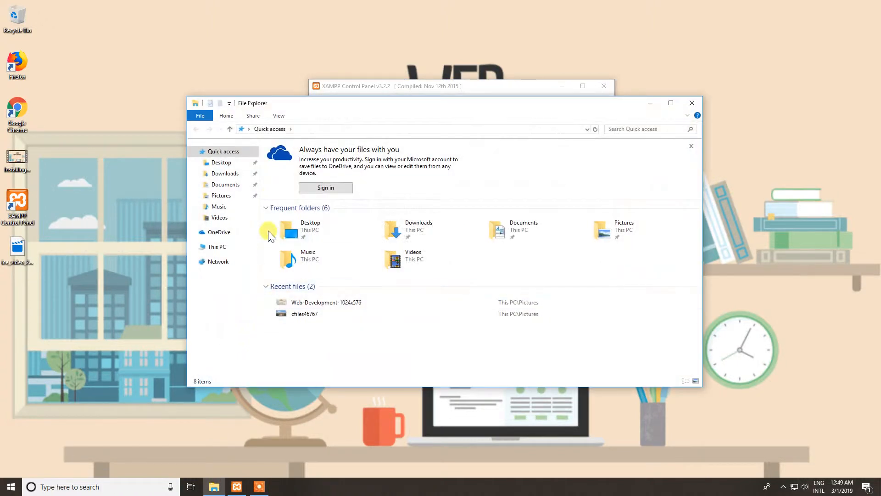
drag(289, 112, 243, 115)
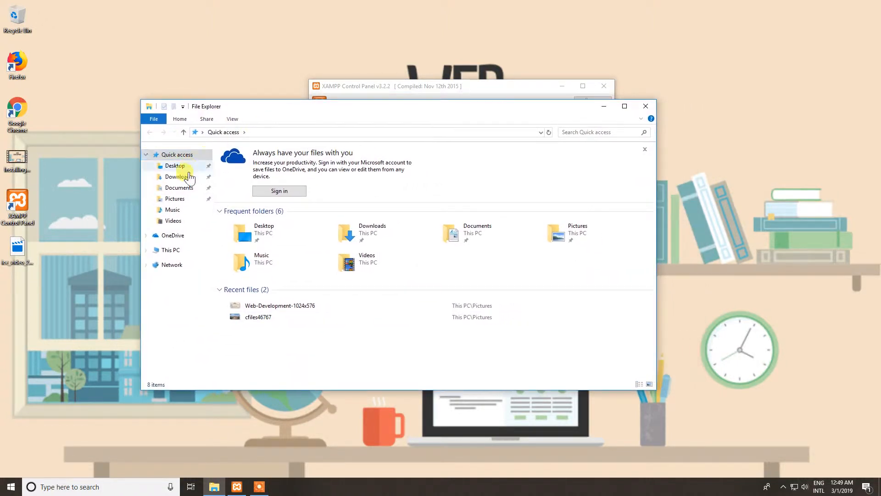
click(174, 250)
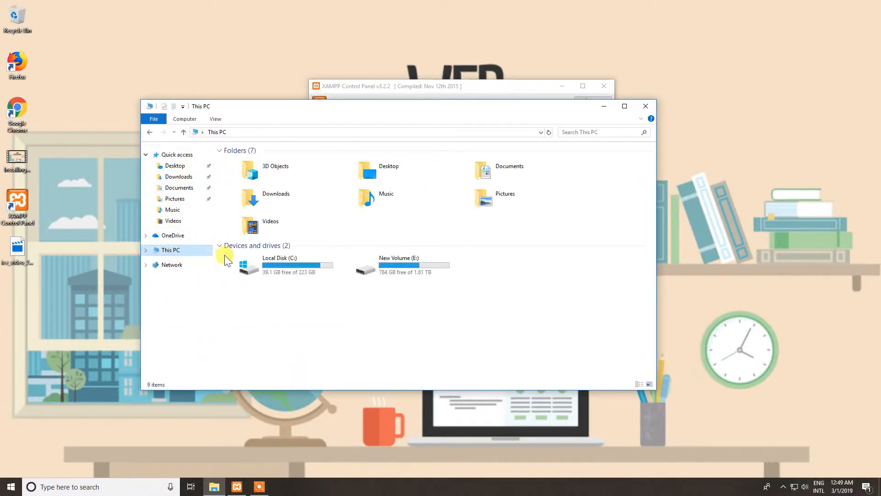
double_click(277, 258)
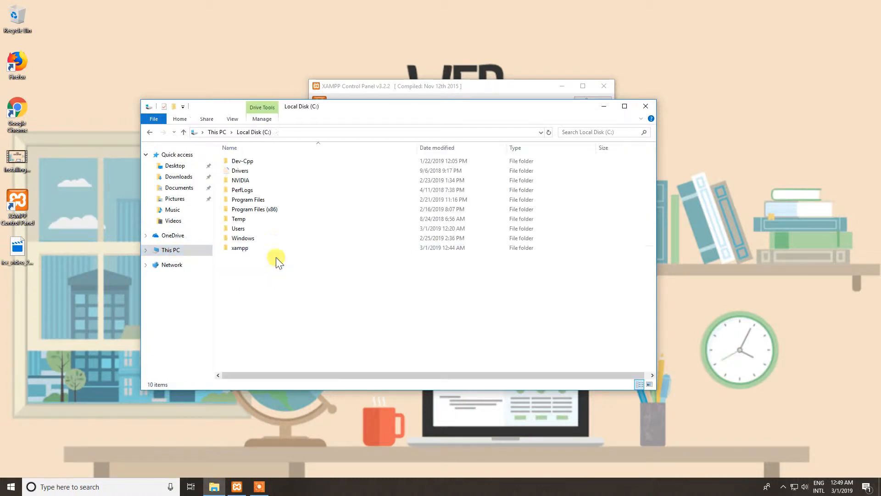
double_click(240, 248)
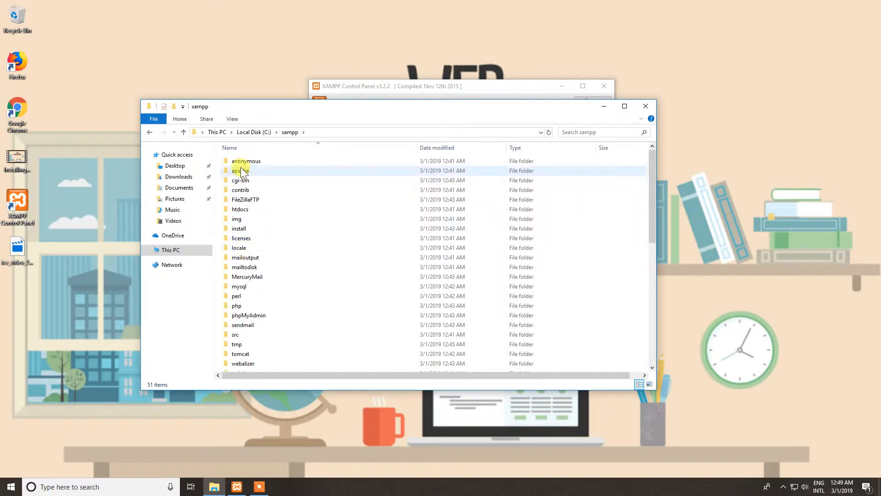
Look through the contents of the xampp folder and open its htdocs subfolder.
scroll(253, 257, down, 4)
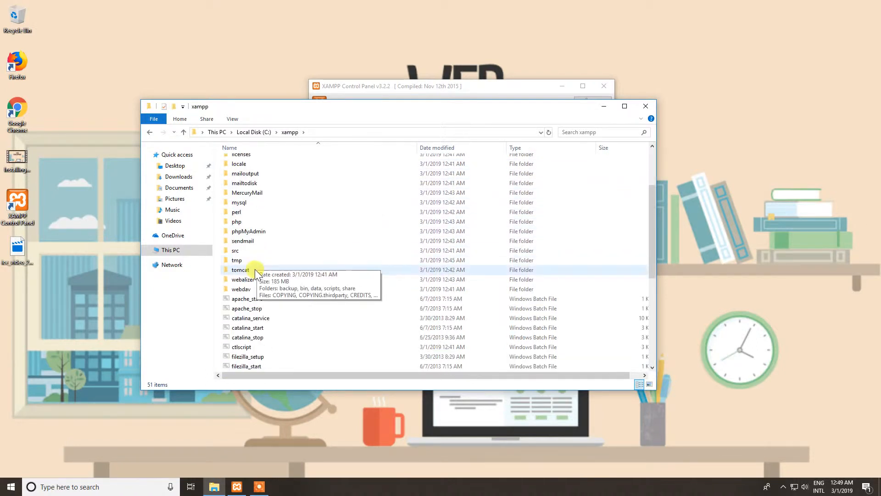
scroll(252, 330, up, 4)
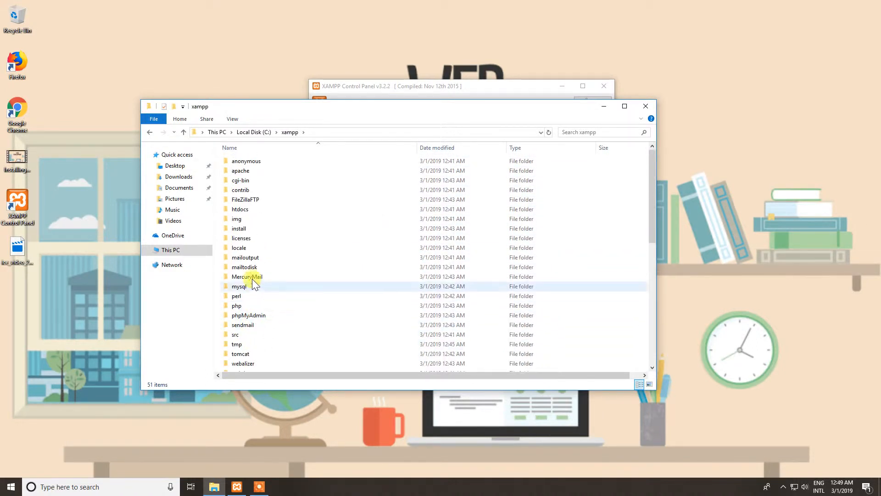
scroll(258, 204, down, 9)
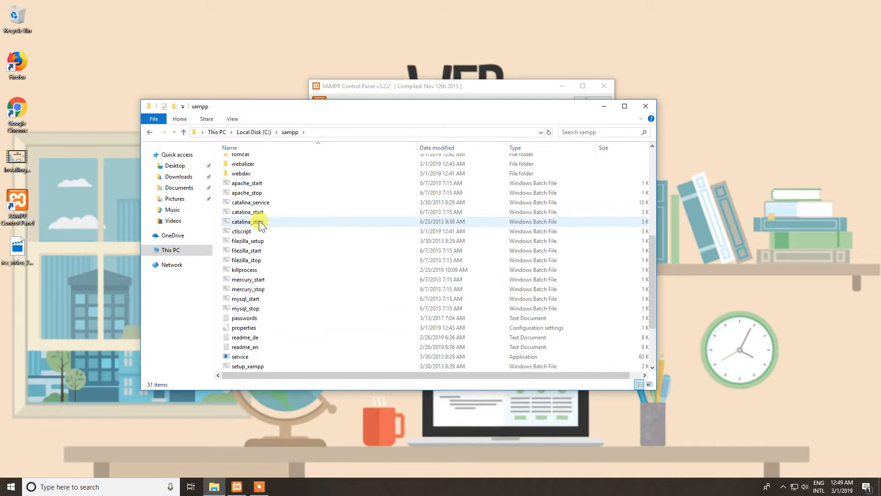
scroll(261, 245, up, 9)
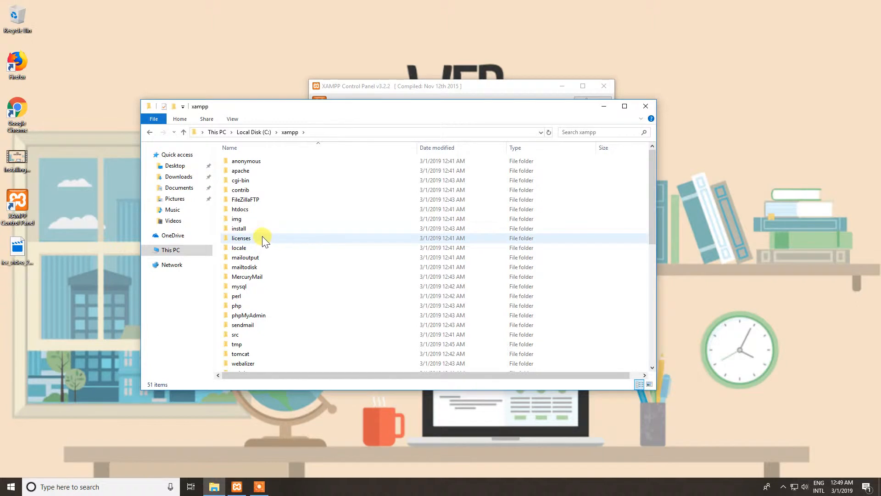
click(241, 211)
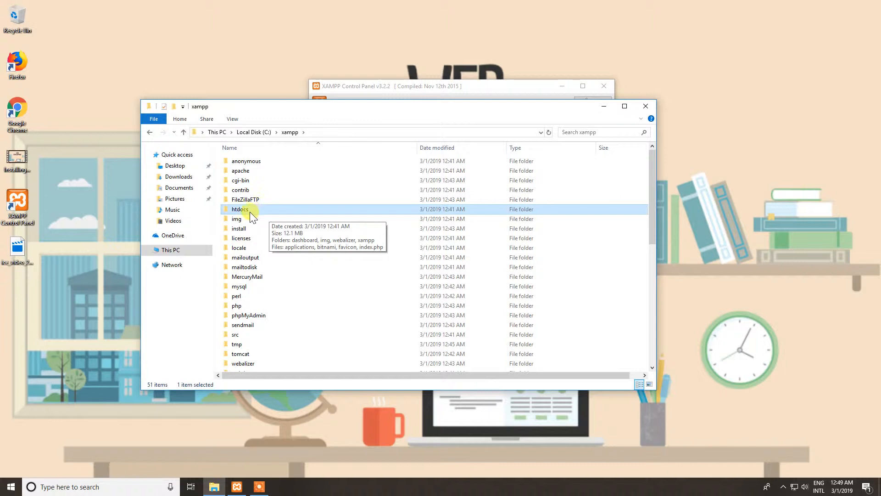
double_click(248, 209)
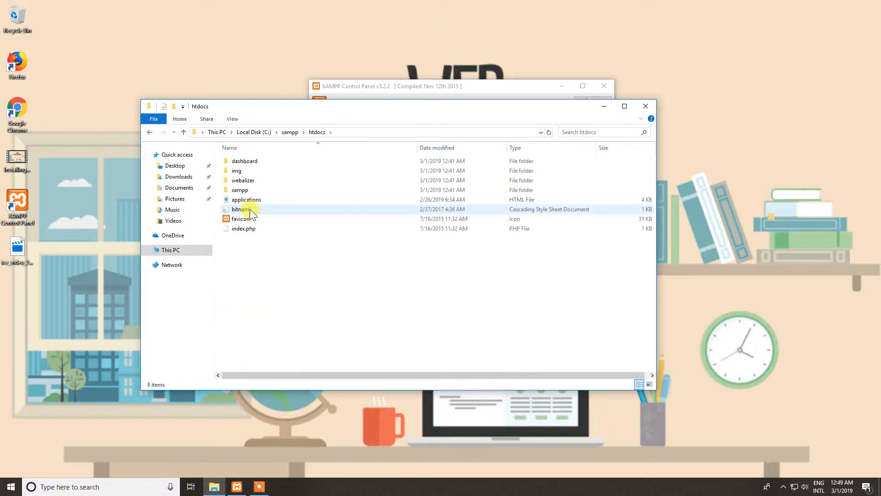
drag(278, 264, 241, 159)
click(291, 262)
drag(308, 270, 233, 152)
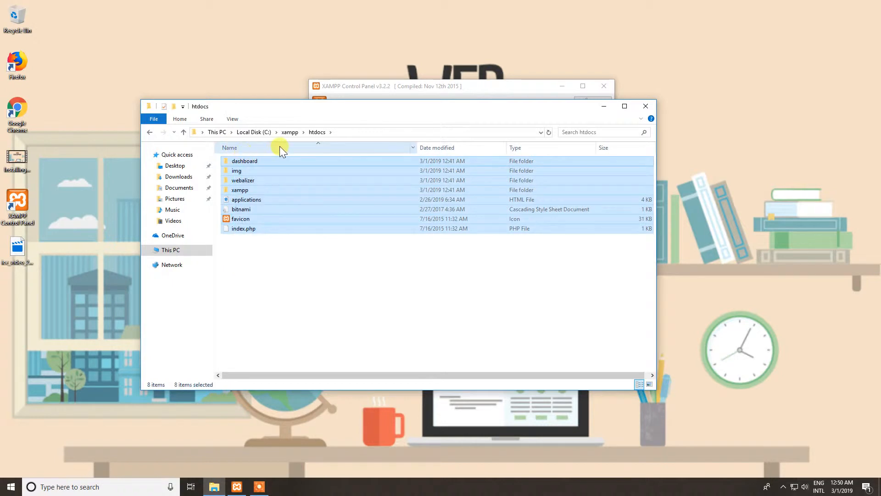
drag(292, 108, 370, 136)
click(362, 273)
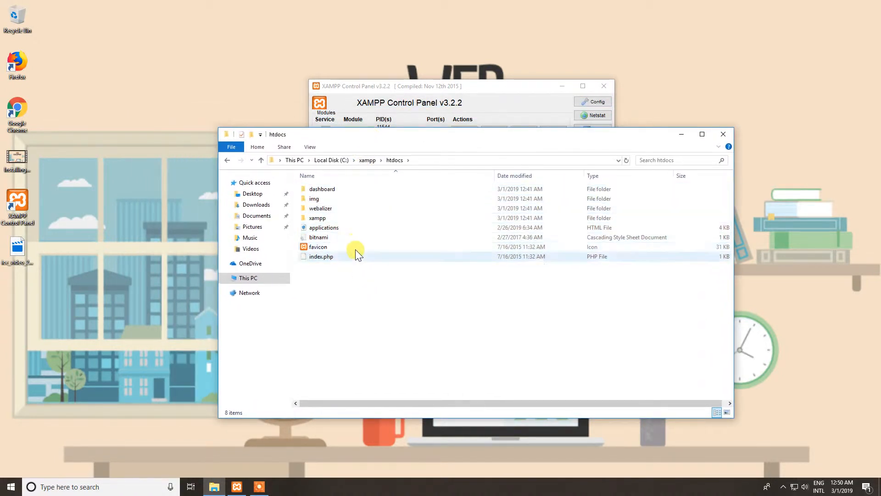
drag(348, 289, 310, 178)
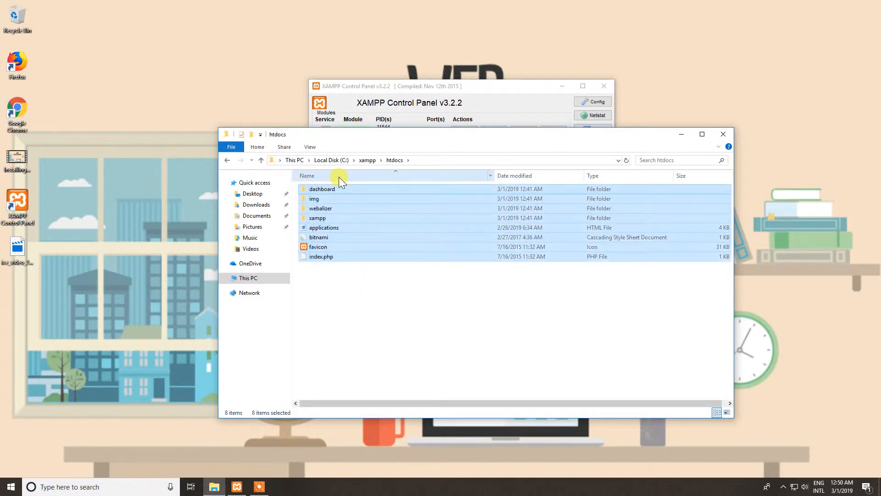
click(349, 293)
drag(350, 293, 315, 202)
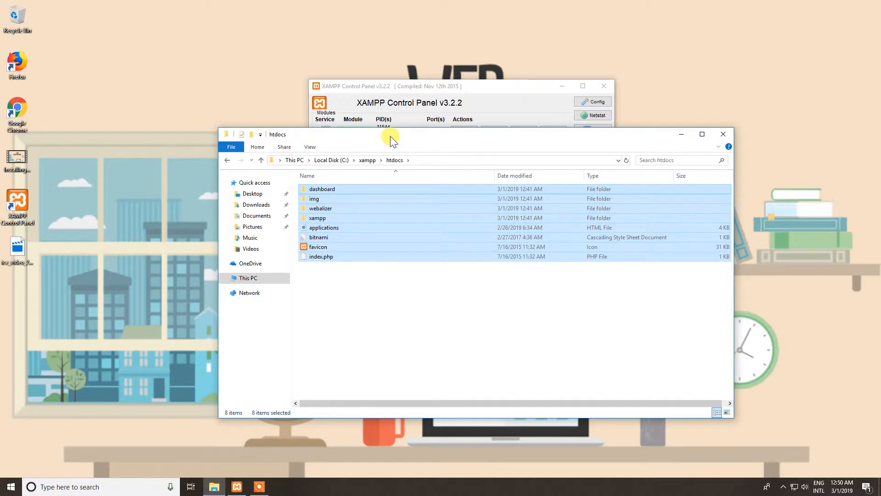
Arrange the htdocs folder window on the right half of the screen and a new Chrome window on the left half.
drag(394, 141, 880, 223)
click(425, 92)
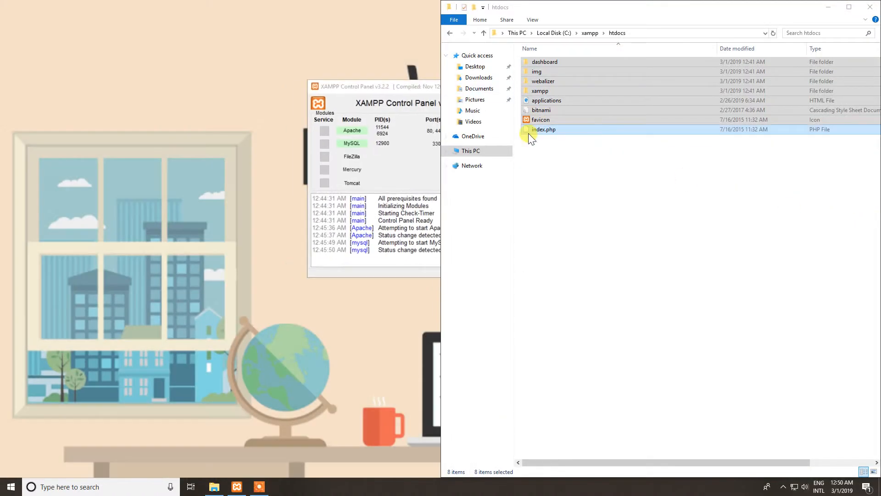
click(545, 134)
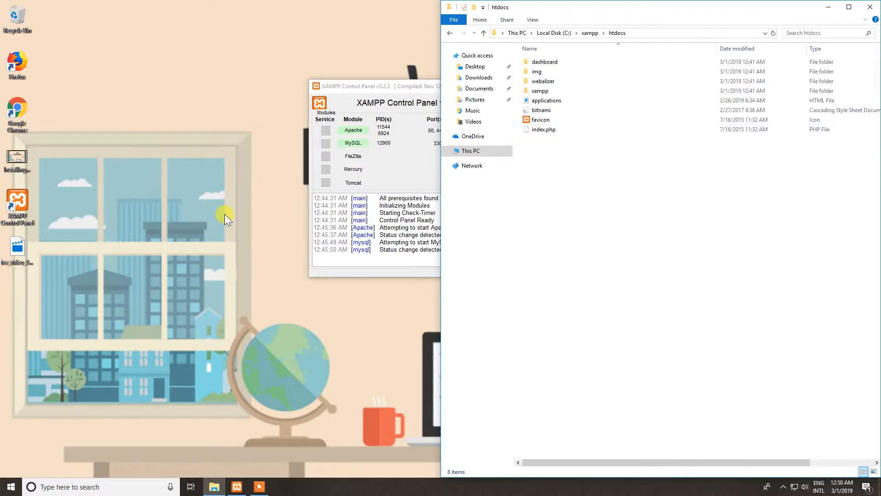
double_click(26, 103)
drag(433, 6, 4, 166)
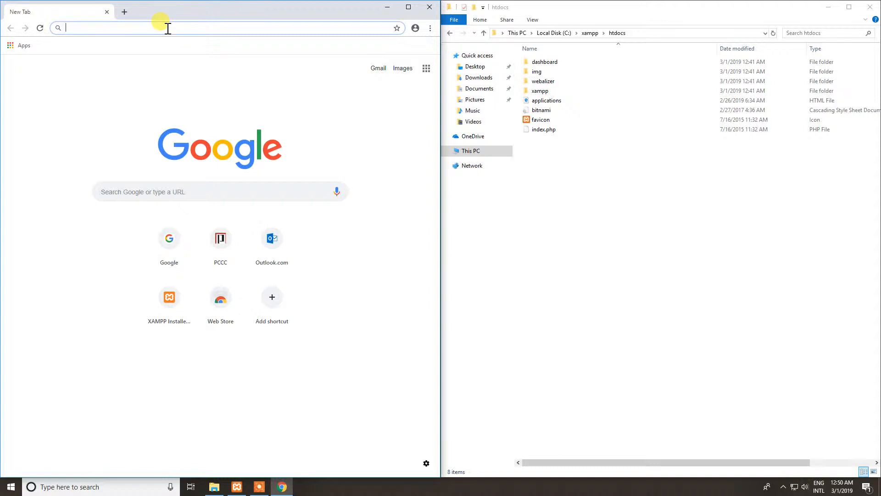
Load localhost in Chrome, checking in the XAMPP Control Panel that Apache and MySQL are running.
text(localhost)
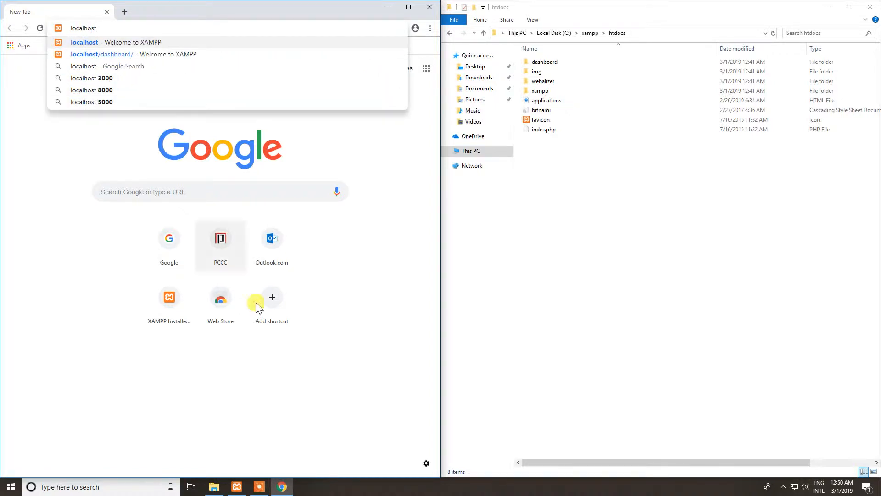
click(236, 486)
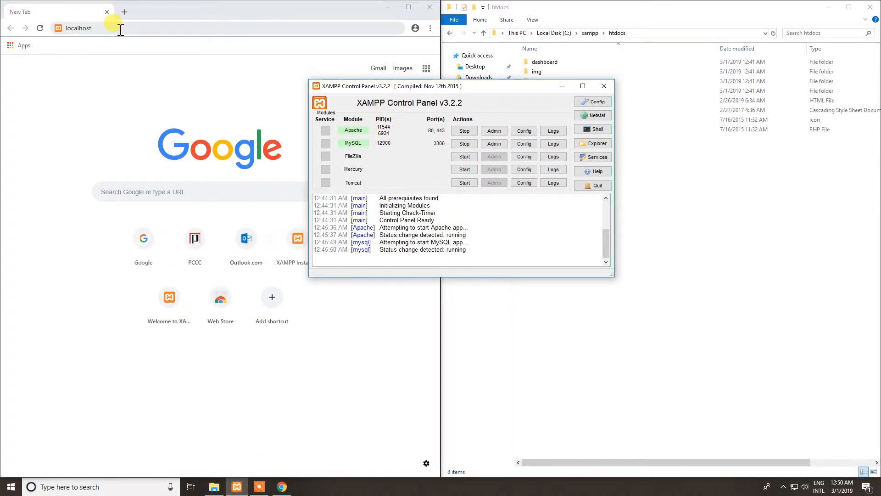
click(563, 86)
click(81, 29)
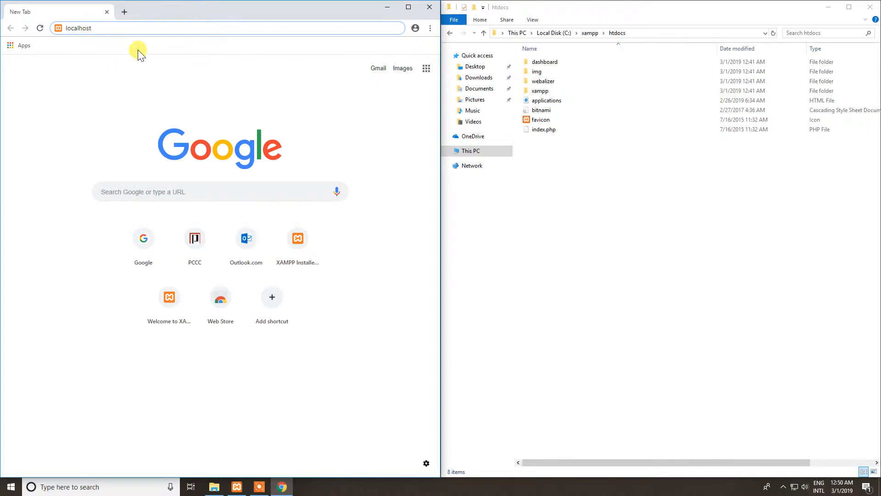
key(Return)
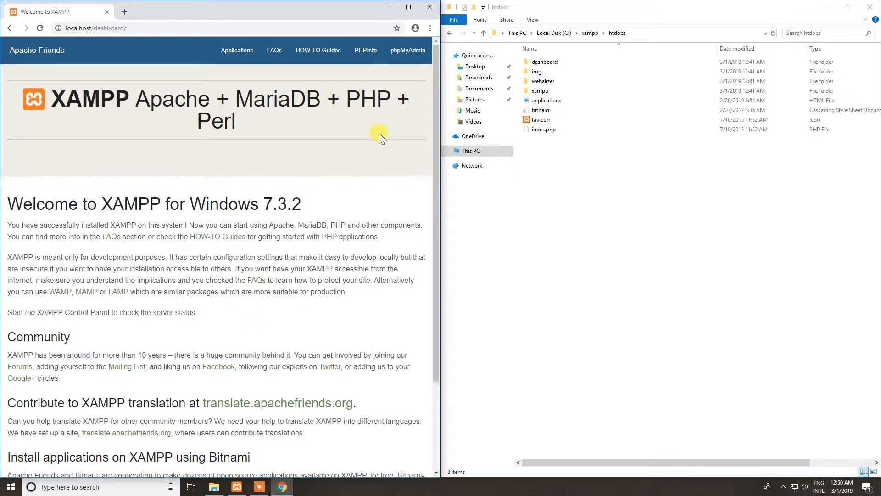
Compare the page address with the dashboard folder in htdocs, view that folder's files and return to htdocs.
click(92, 28)
click(107, 28)
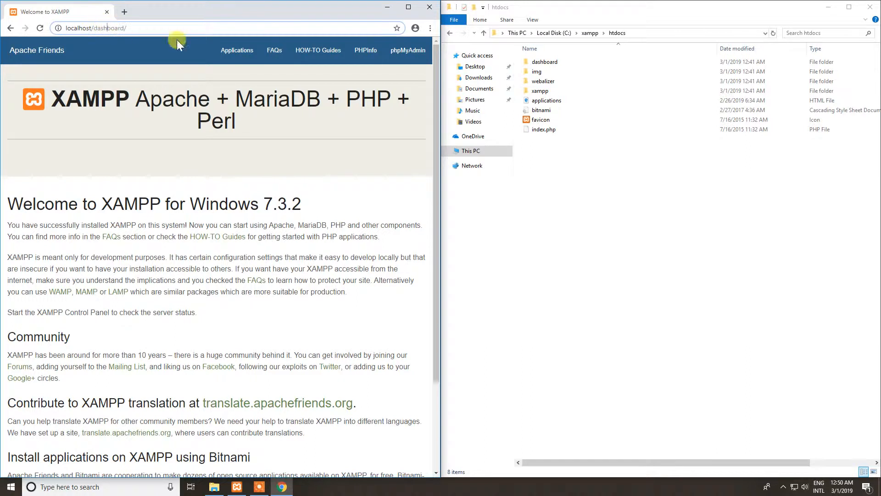
double_click(555, 62)
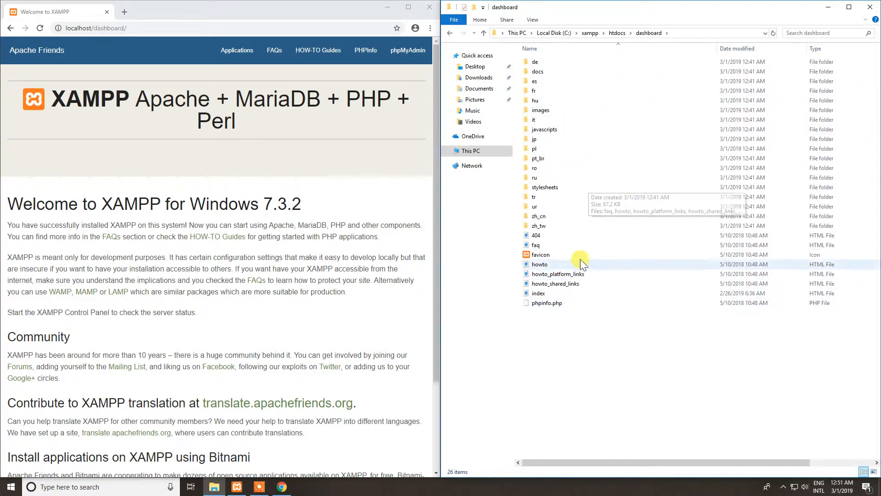
click(450, 33)
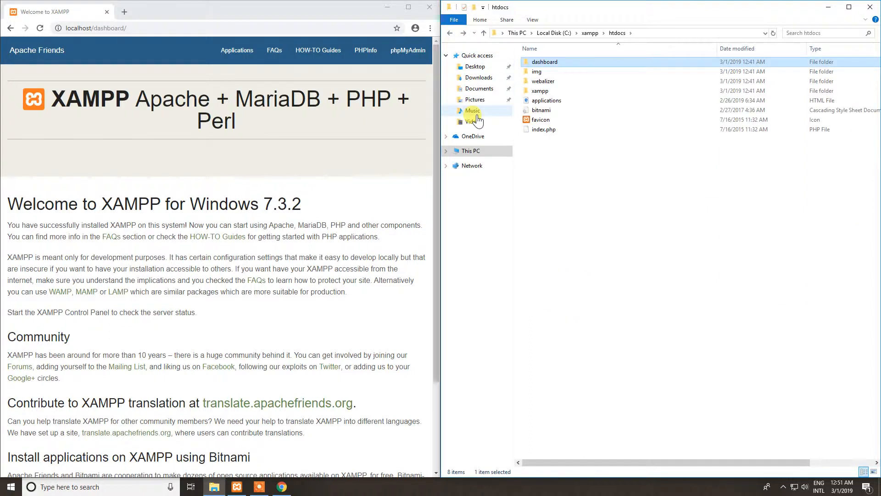
Examine the XAMPP welcome page served from the dashboard folder, from its heading down to the footer.
drag(24, 93, 182, 123)
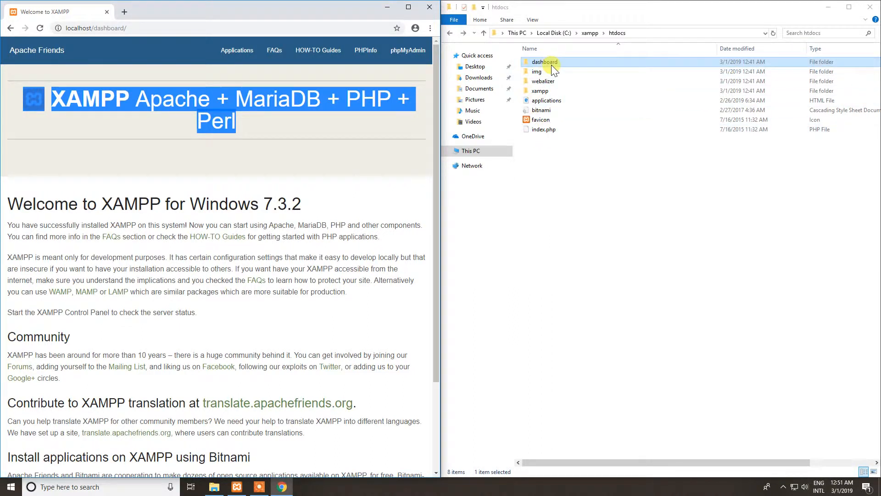
scroll(258, 209, down, 2)
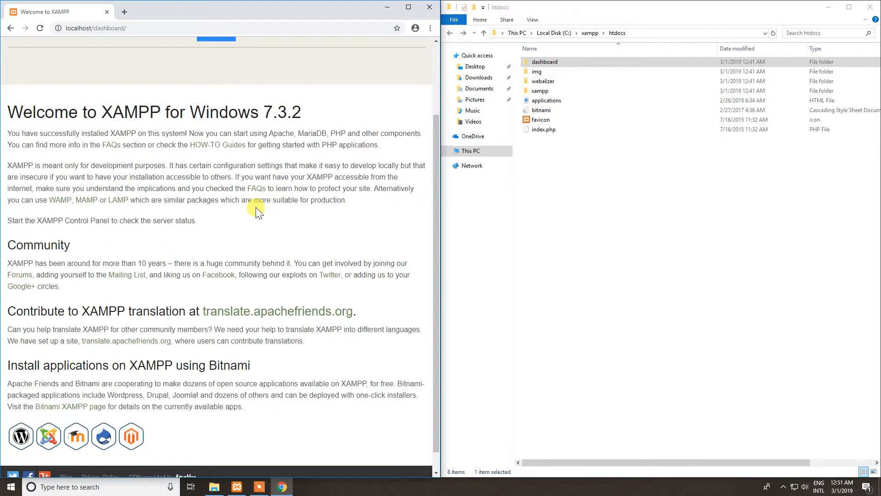
scroll(183, 216, down, 1)
scroll(103, 233, up, 2)
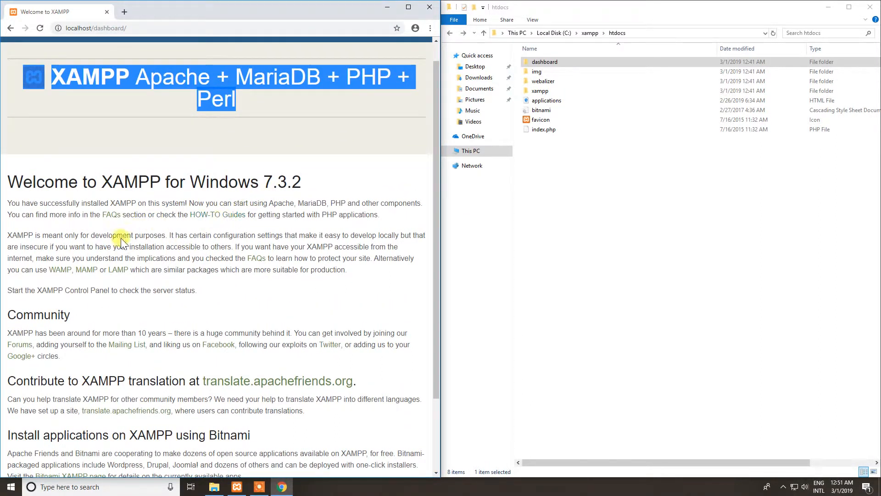
scroll(250, 295, down, 2)
scroll(207, 333, up, 3)
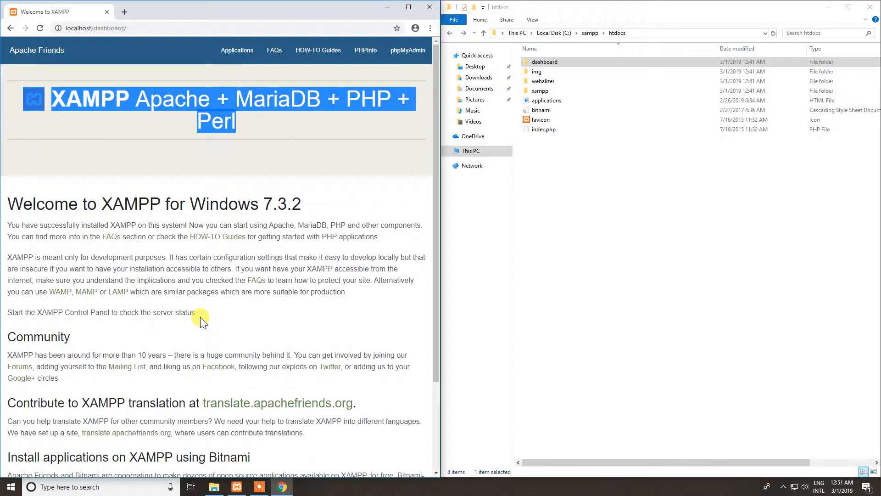
click(134, 250)
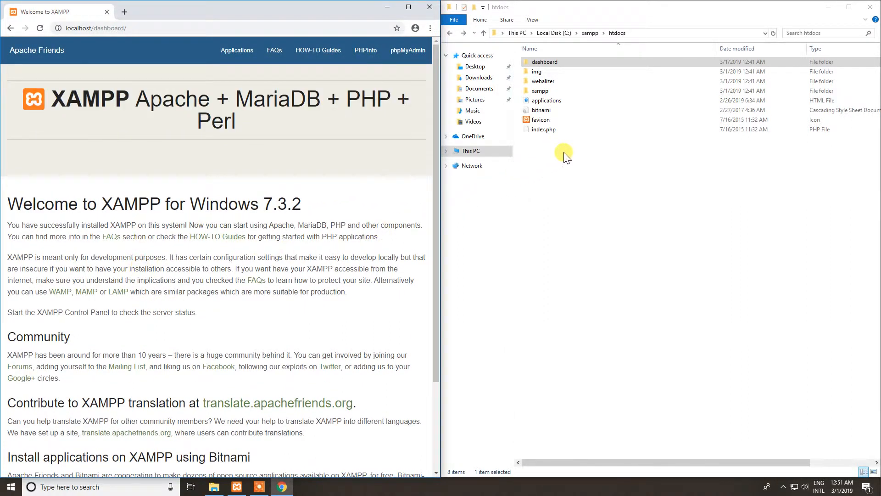
drag(564, 152, 535, 63)
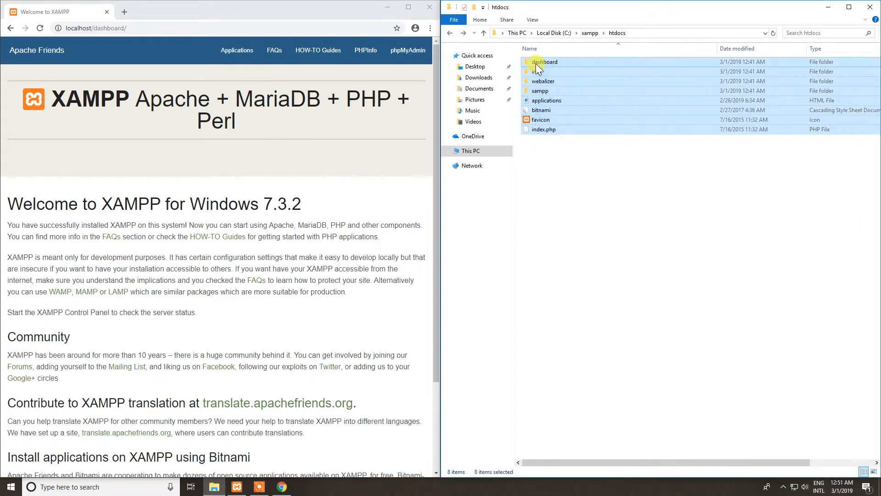
right_click(555, 166)
click(543, 153)
right_click(541, 148)
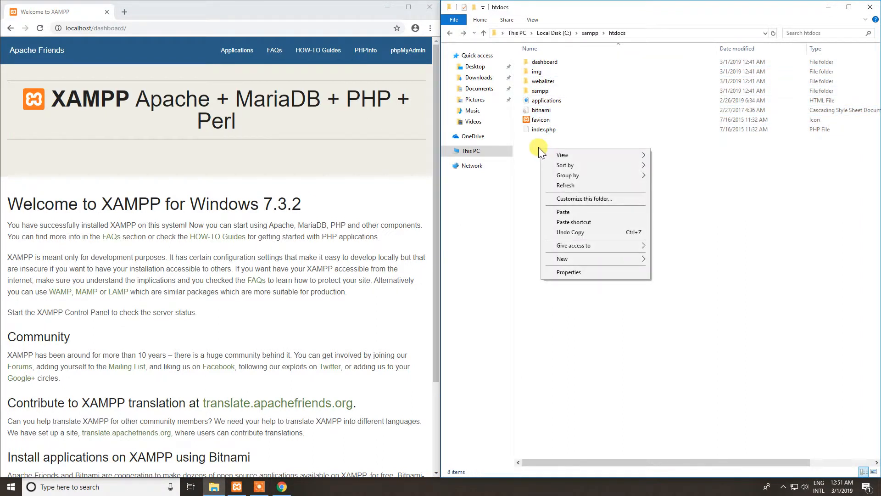
click(651, 129)
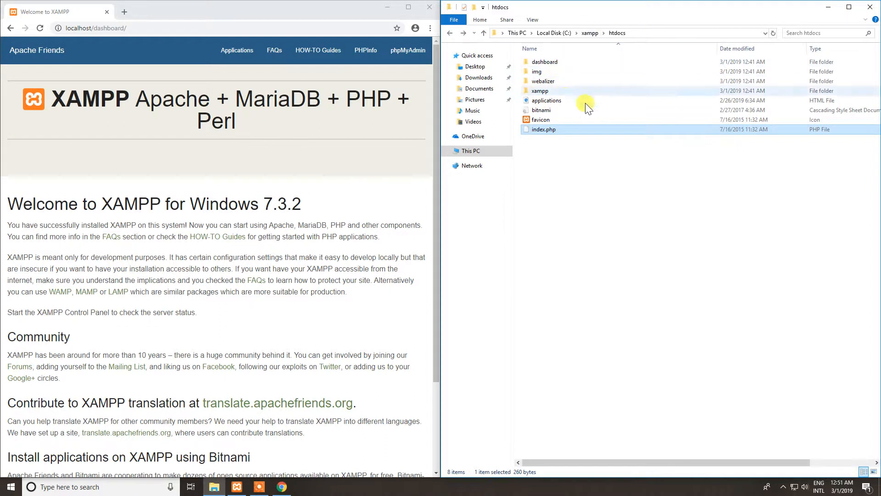
Create a folder named "xampp documentation" in htdocs.
right_click(570, 198)
mouse_move(600, 306)
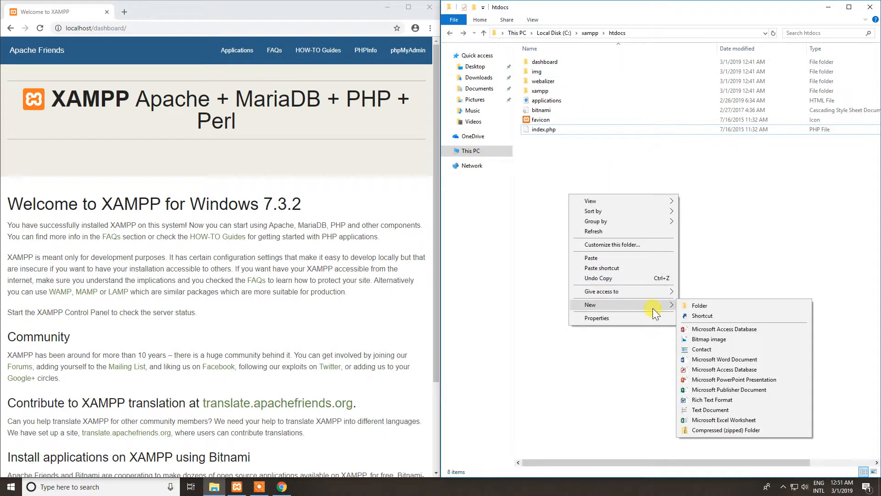
click(698, 306)
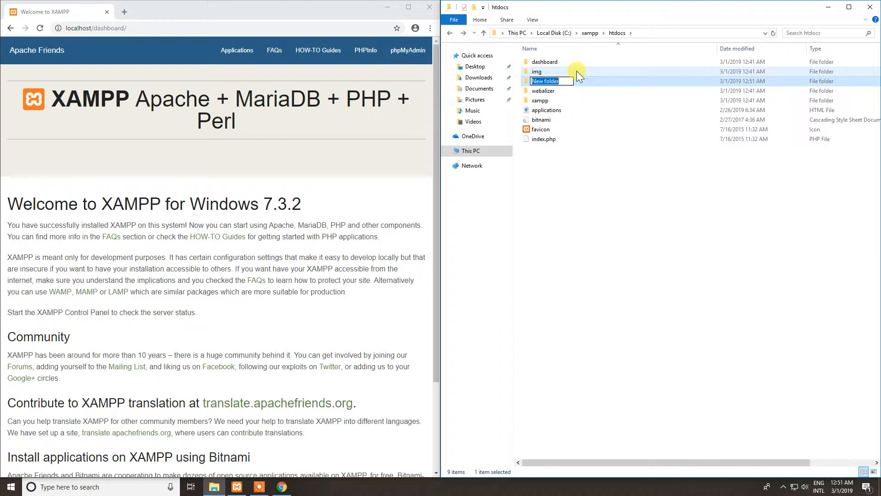
text(xampp documentation)
key(Return)
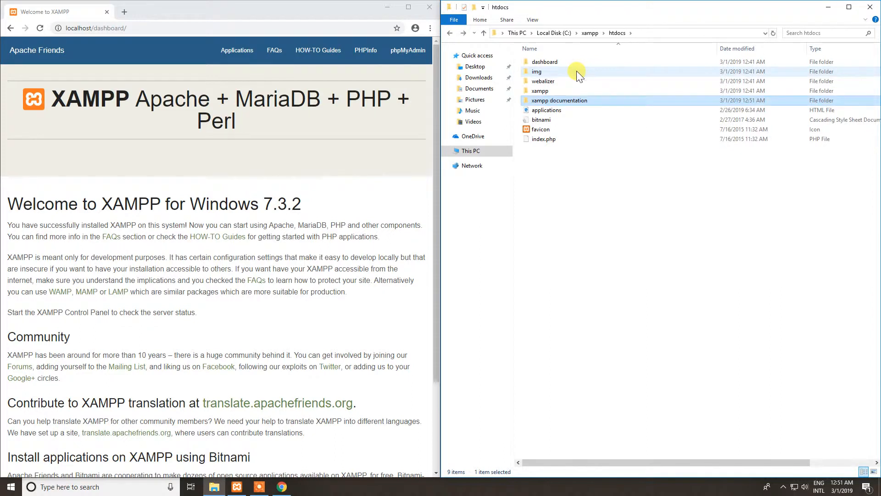
Move all the other folders and files in htdocs into the xampp documentation folder.
drag(568, 155, 542, 63)
drag(539, 69, 563, 98)
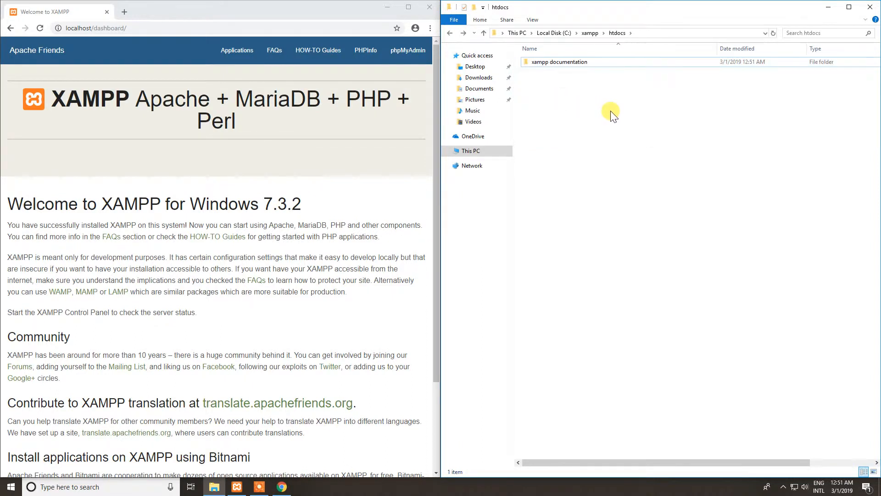
click(566, 67)
mouse_move(557, 68)
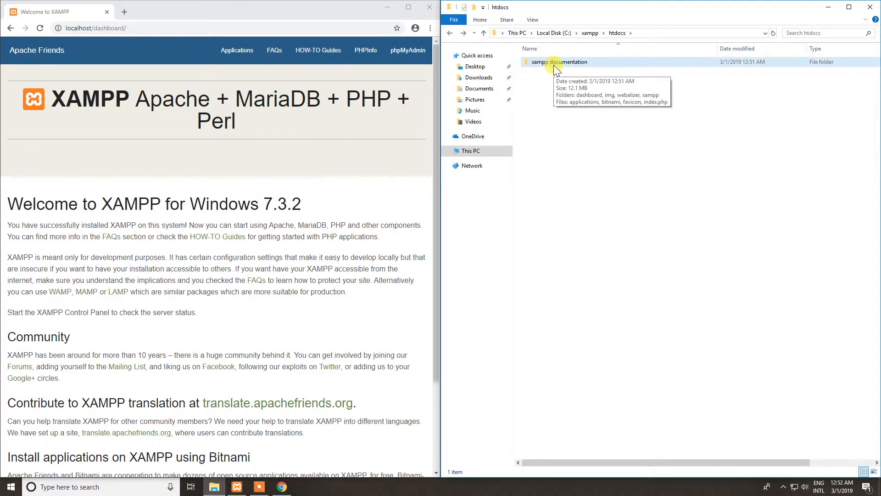
Load plain localhost in Chrome without the dashboard path and compare the page with the contents of htdocs.
scroll(236, 191, down, 2)
scroll(246, 187, up, 2)
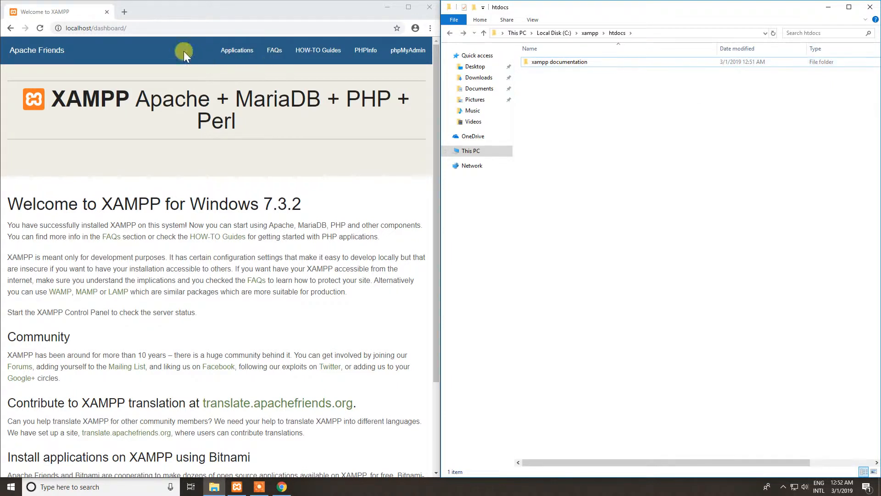
click(93, 28)
click(92, 29)
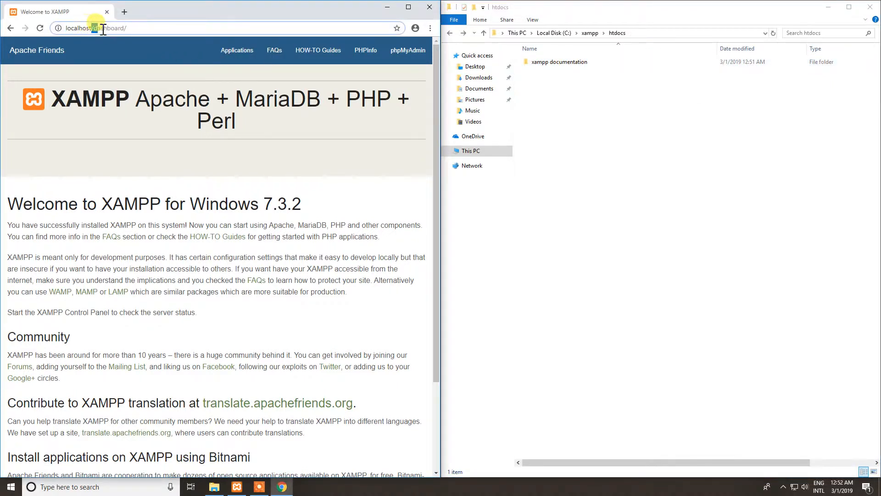
drag(92, 28, 204, 26)
key(BackSpace)
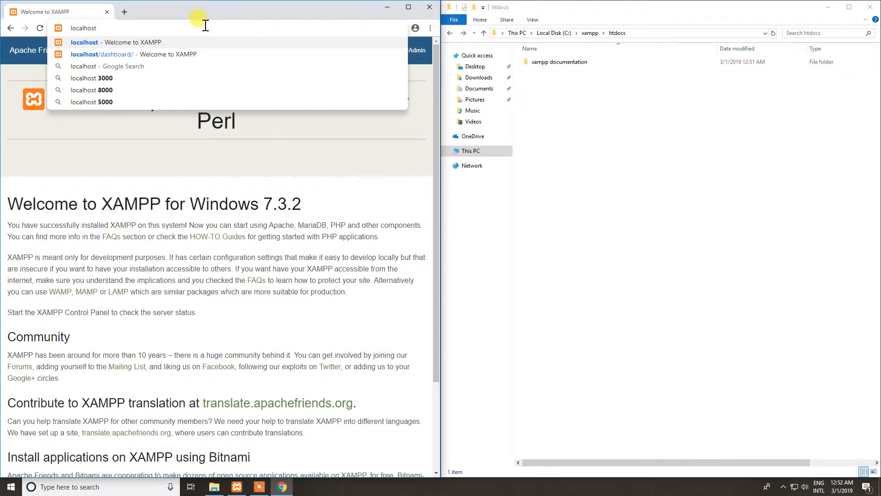
key(Return)
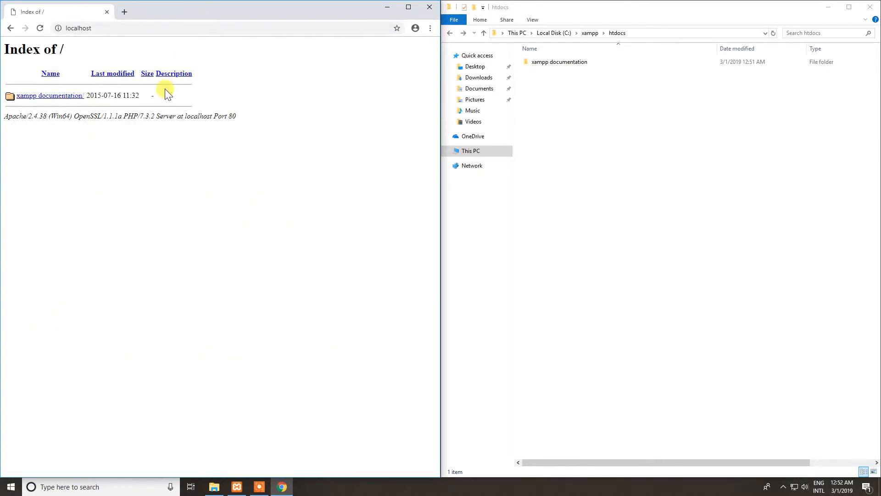
drag(28, 44, 215, 155)
click(216, 156)
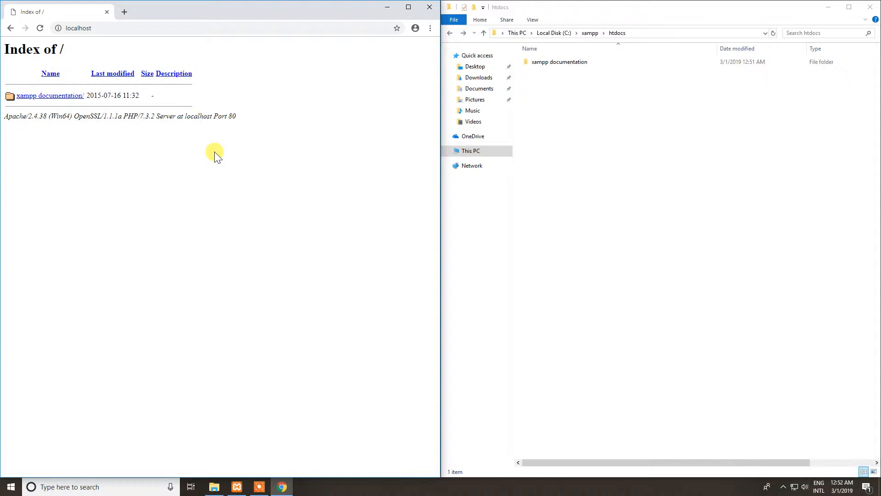
click(556, 92)
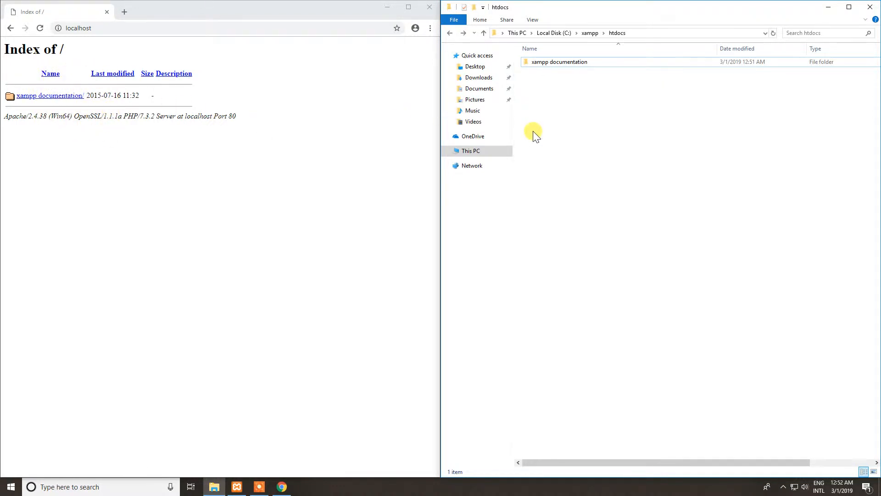
Create a text document named index in the htdocs folder.
right_click(554, 83)
click(545, 82)
right_click(545, 82)
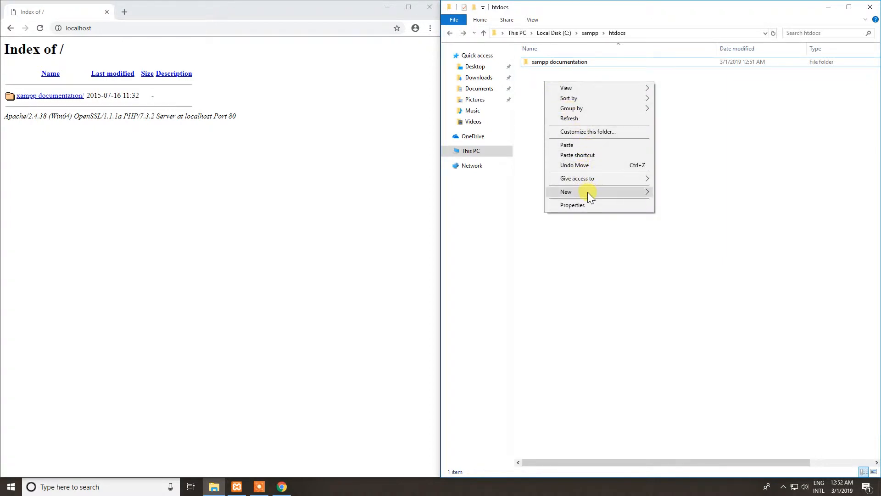
mouse_move(588, 192)
mouse_move(620, 194)
click(701, 298)
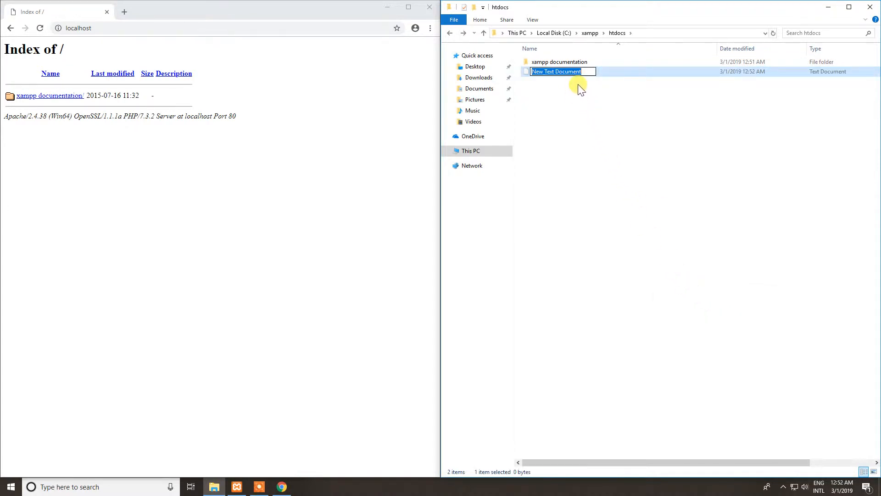
text(index)
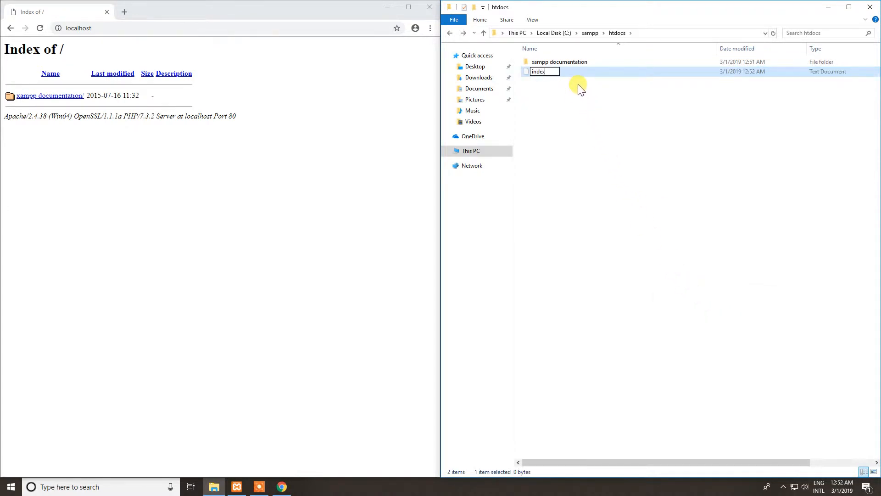
key(Return)
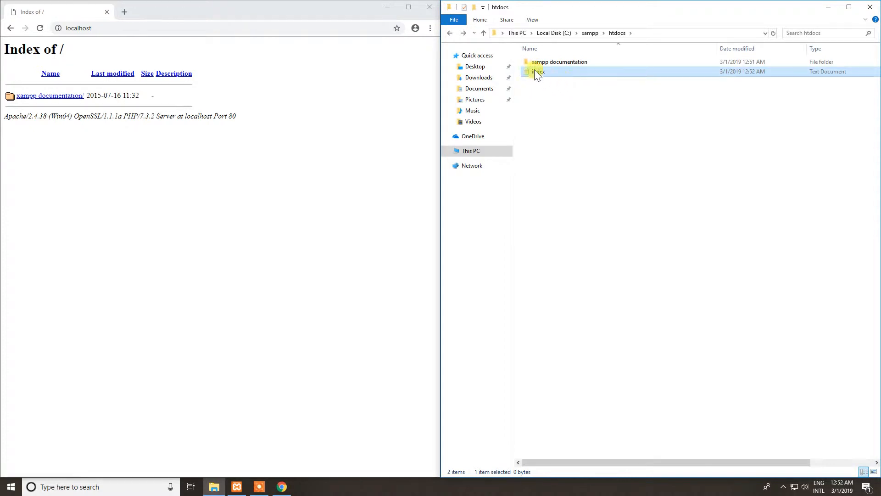
Show file name extensions in File Explorer and rename the index text document to index.php, accepting the extension change.
click(533, 19)
click(745, 43)
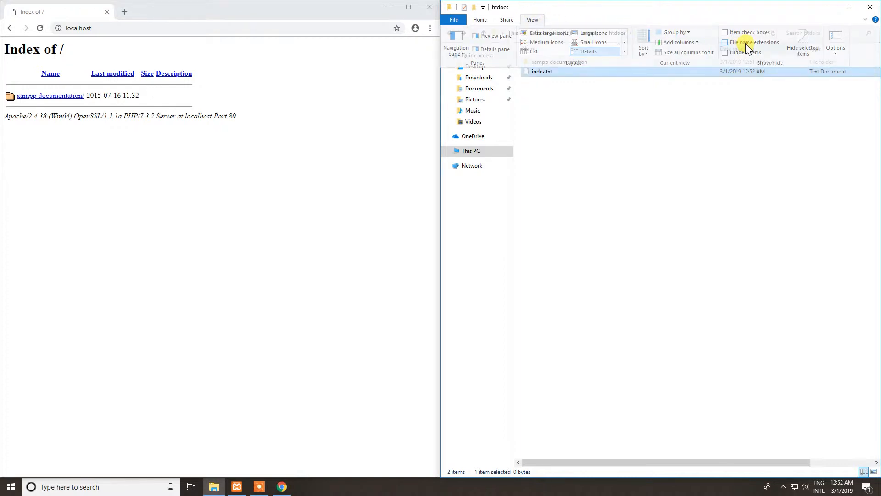
click(547, 72)
double_click(575, 71)
text(php)
key(Return)
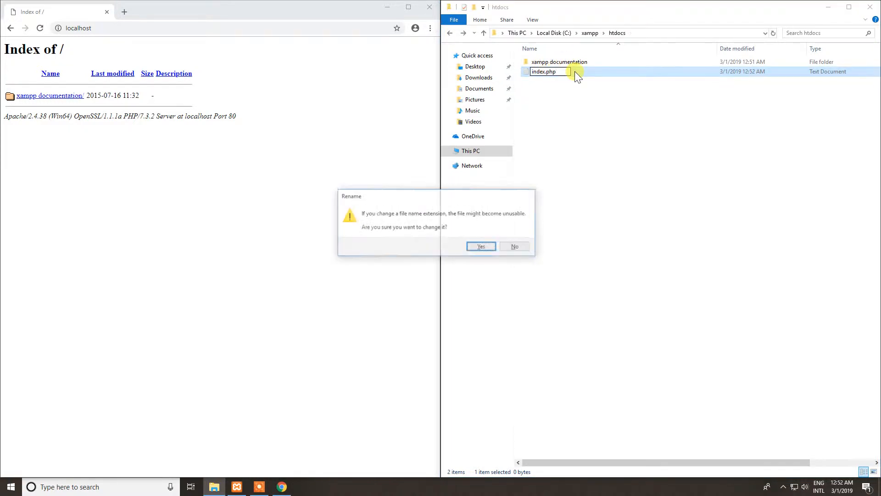
click(484, 247)
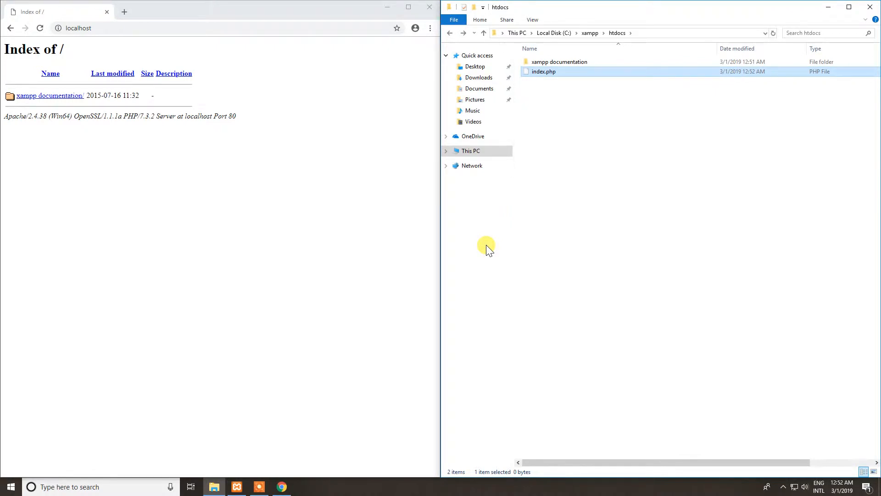
Open index.php in Notepad++ and place its window over the htdocs folder window.
right_click(546, 71)
right_click(539, 68)
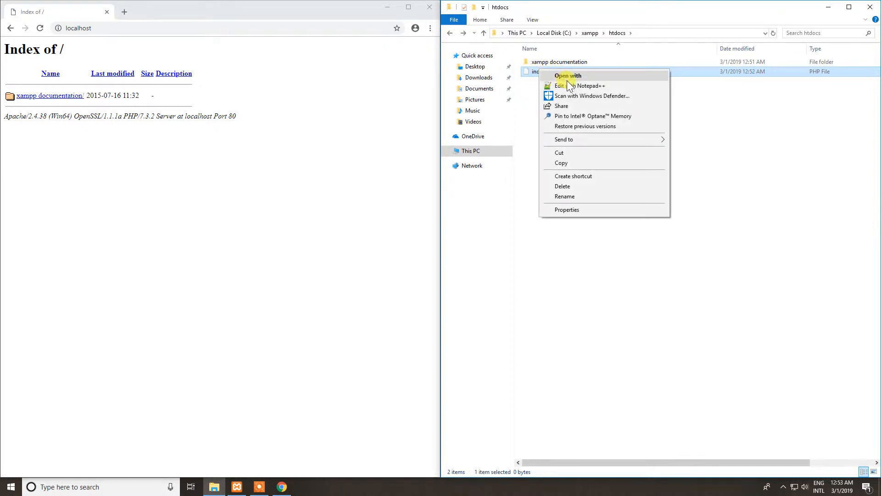
click(730, 120)
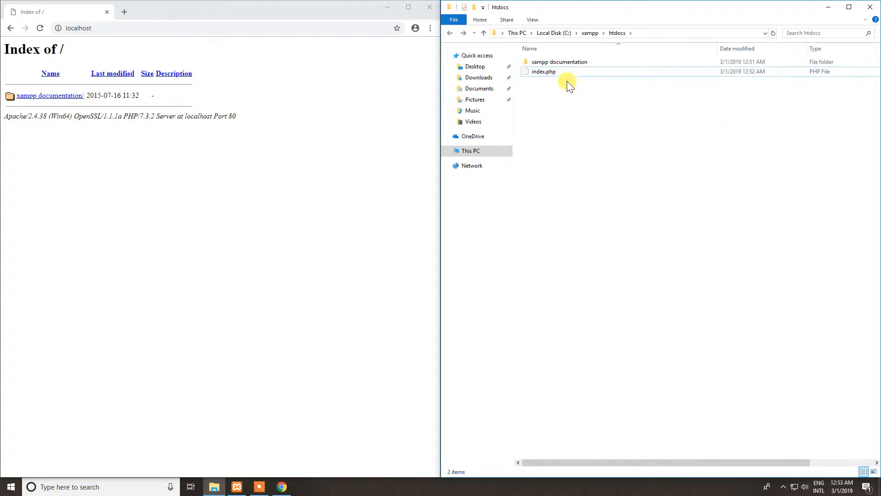
right_click(551, 72)
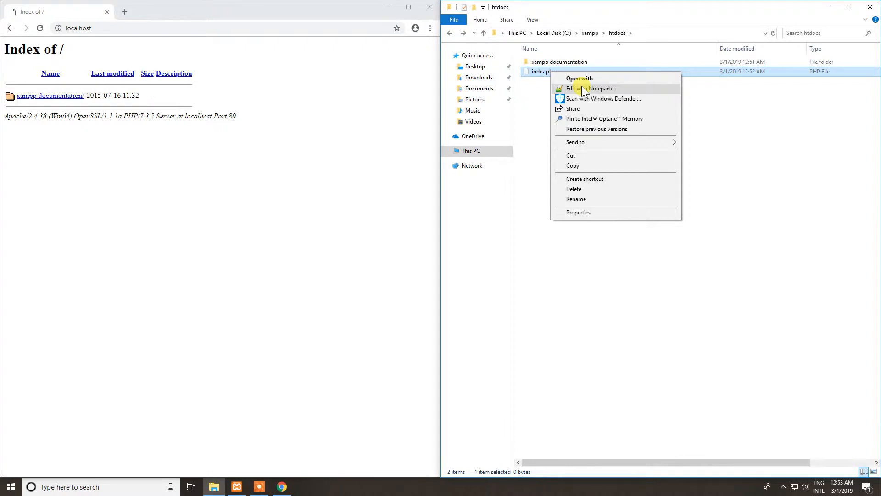
click(582, 87)
drag(264, 10, 803, 146)
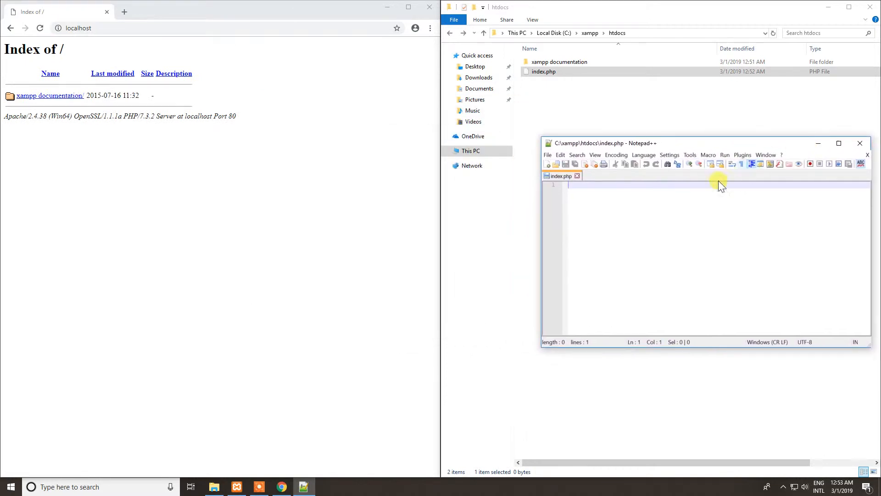
Write a PHP block in index.php that calls phpinfo(); between <?php and ?>, and save the file.
text(<?php)
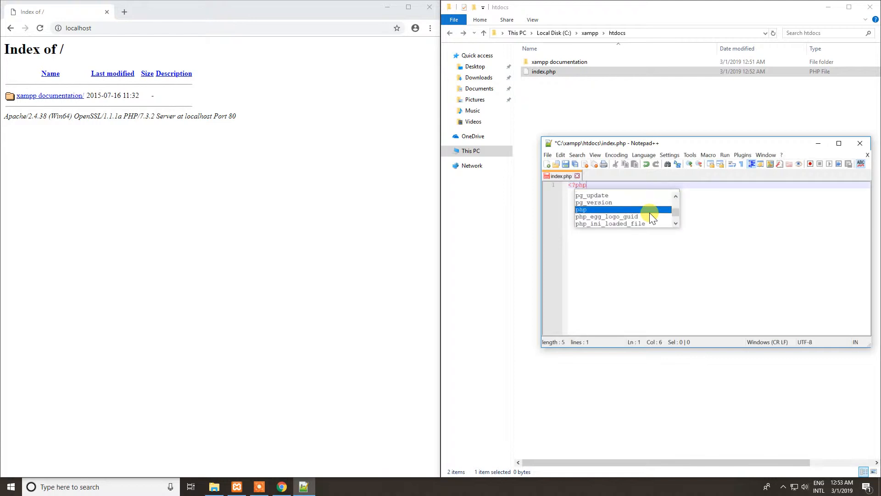
key(Return)
key(Return)
key(Return)
text(?>)
click(611, 192)
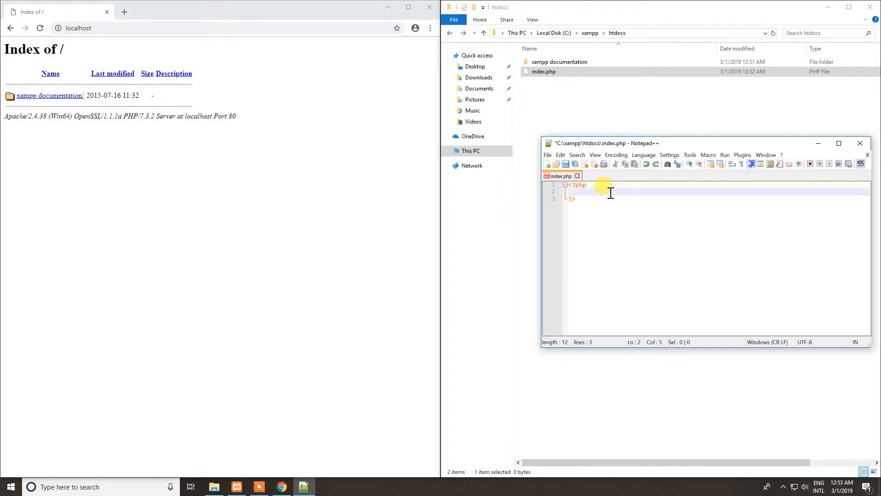
text(phpinfo)
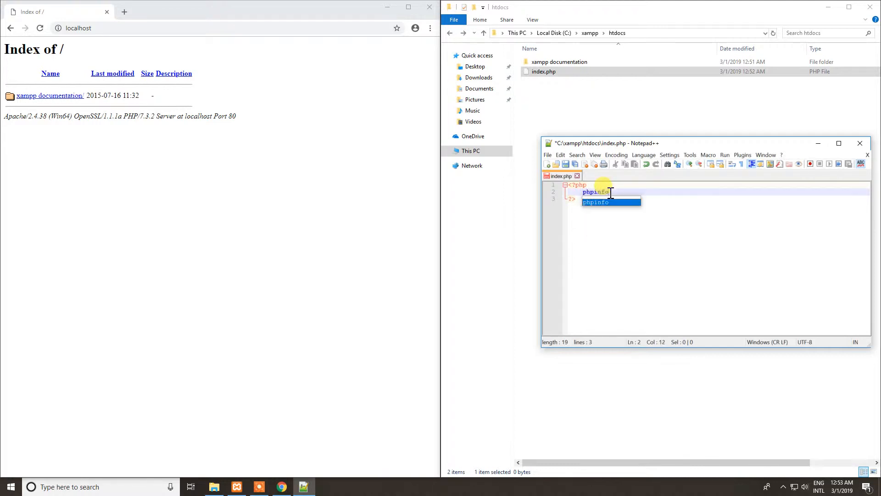
text(())
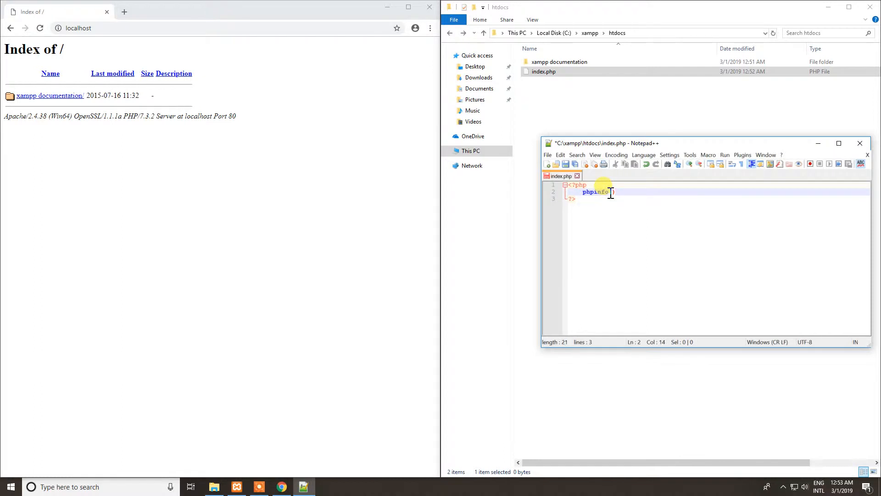
key(ctrl+s)
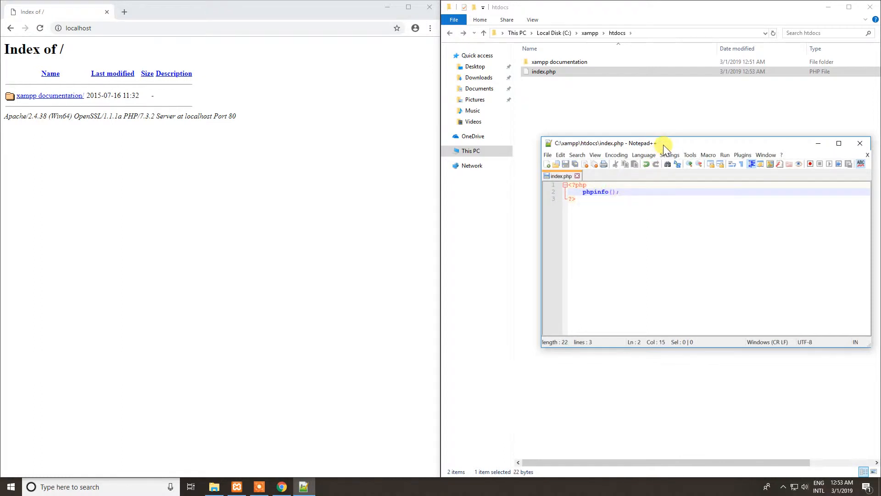
Move the Notepad++ window aside and close it.
drag(663, 144, 593, 143)
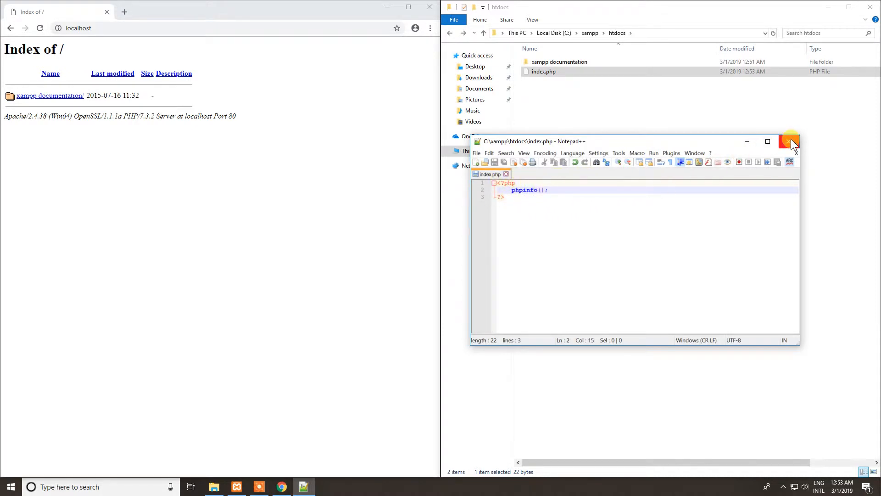
right_click(490, 177)
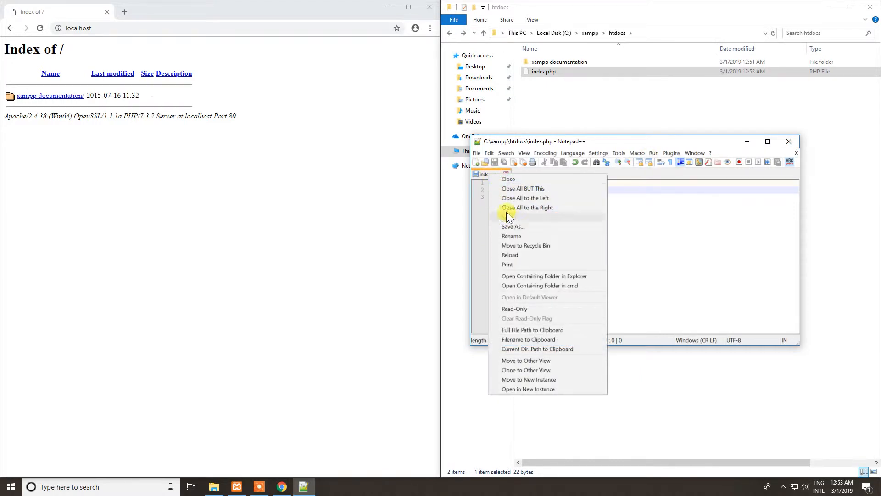
click(685, 211)
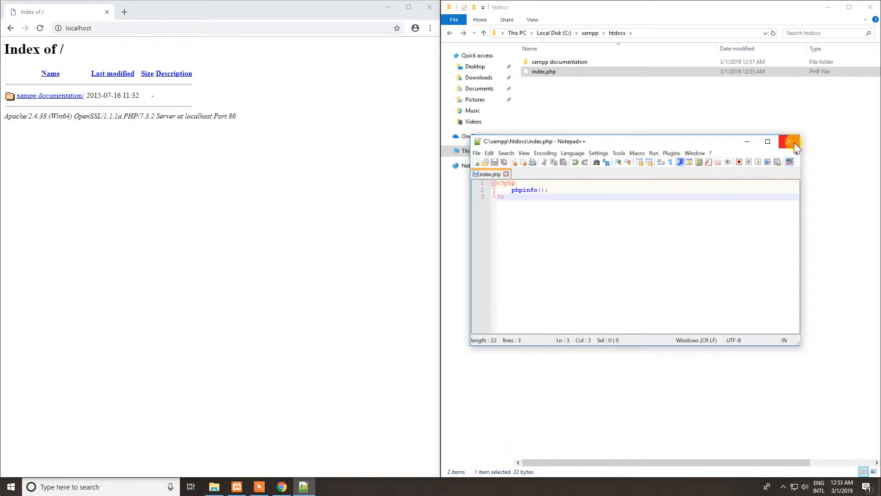
click(793, 142)
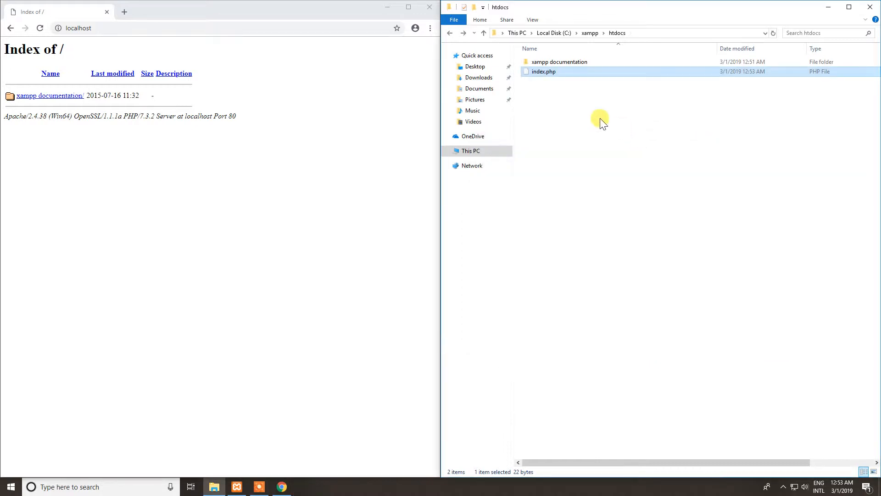
Reload localhost in Chrome and look through the PHP information page generated by index.php.
click(100, 31)
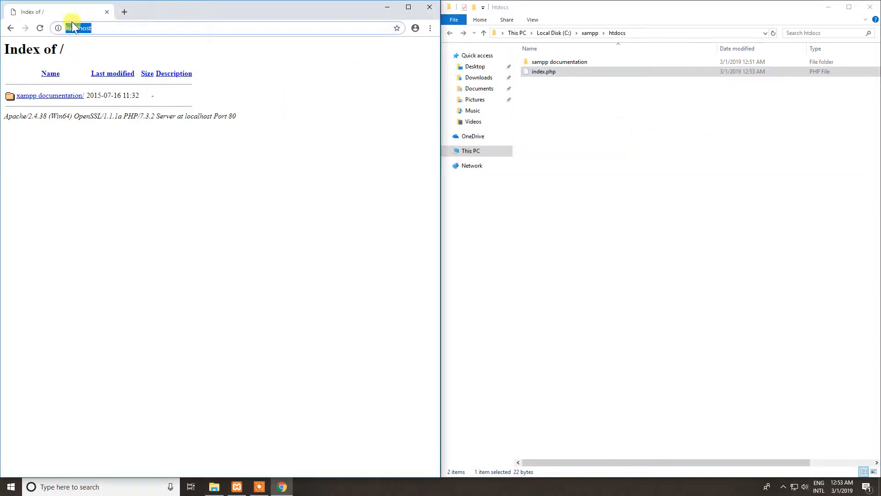
key(Return)
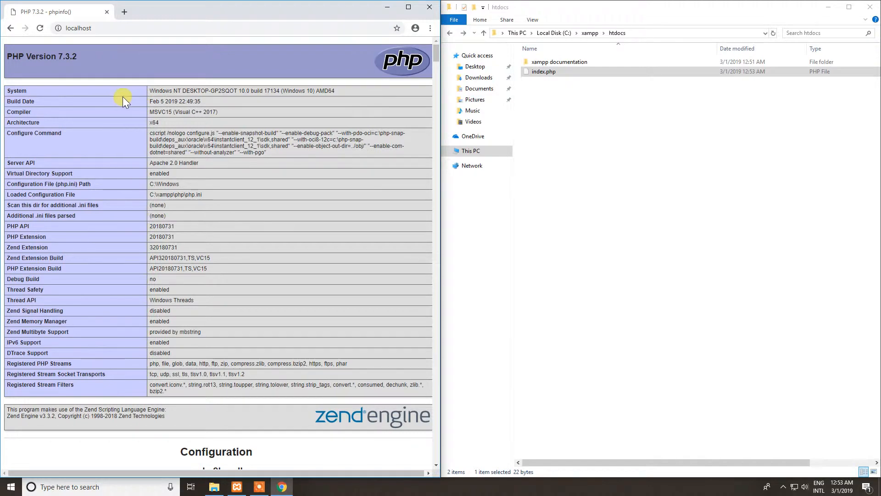
scroll(136, 96, down, 8)
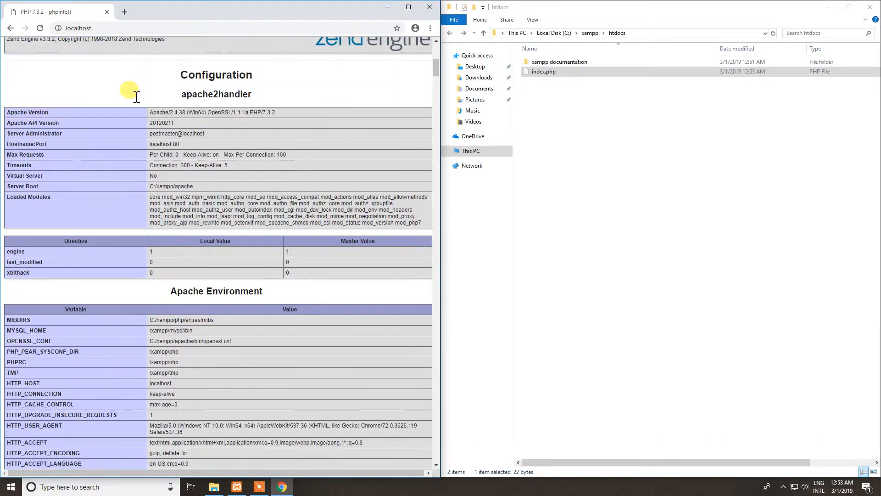
scroll(136, 96, down, 2)
drag(437, 73, 432, 55)
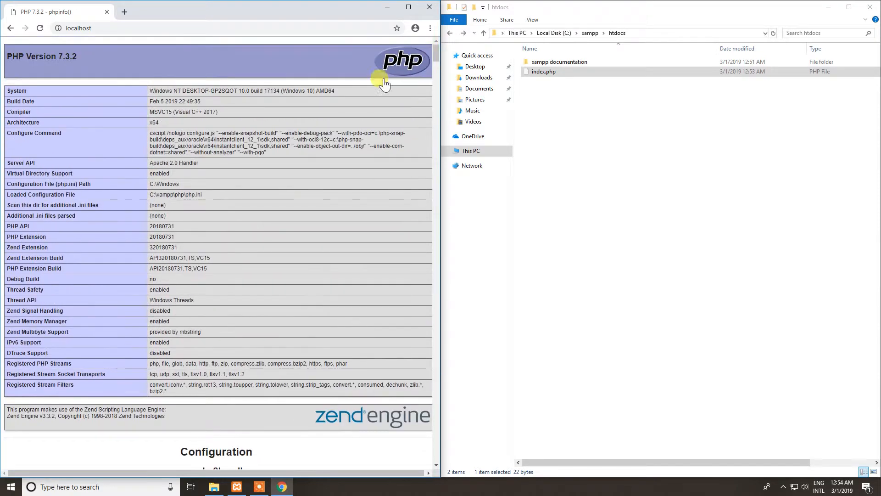
scroll(254, 157, down, 7)
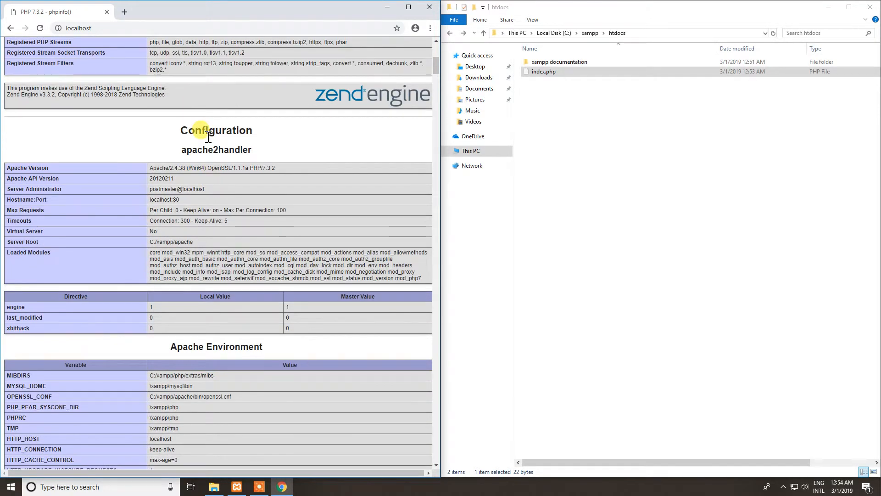
scroll(196, 205, down, 7)
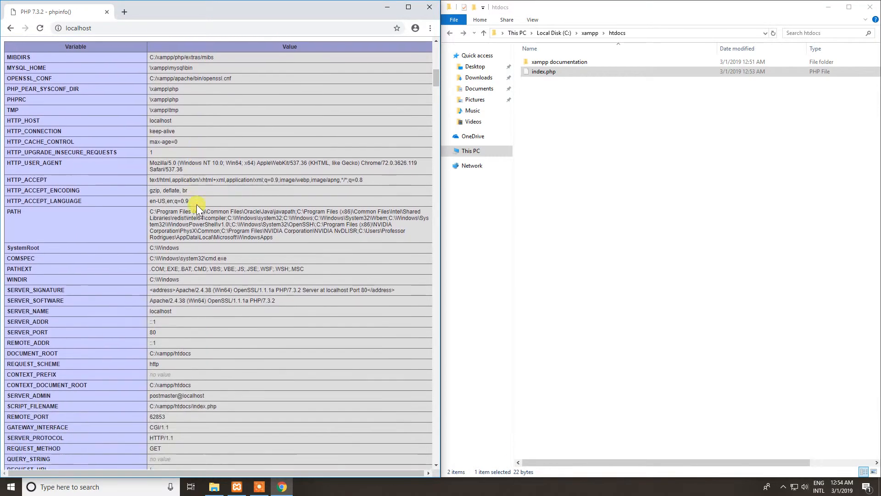
scroll(196, 205, up, 14)
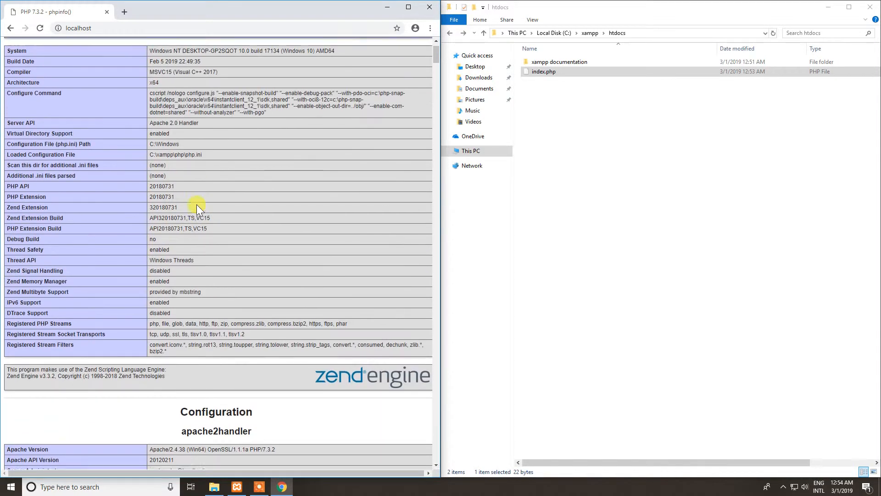
Search the PHP information page for display_er.
scroll(196, 205, up, 1)
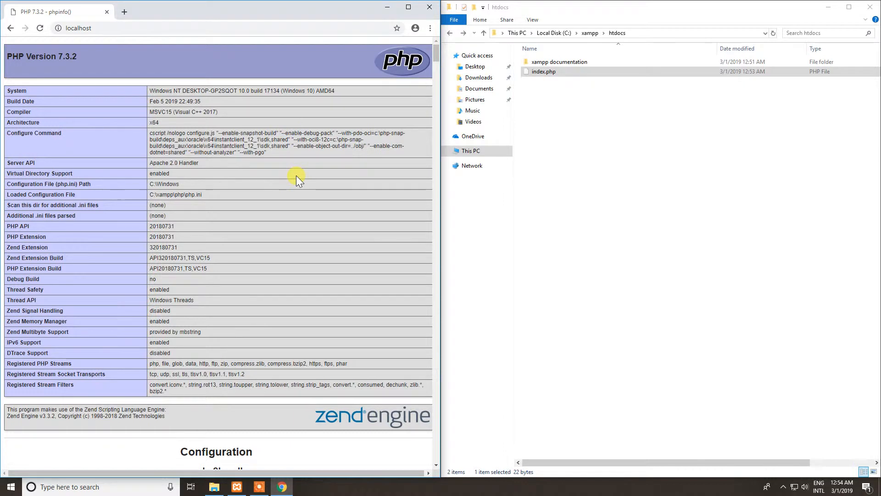
key(ctrl+f)
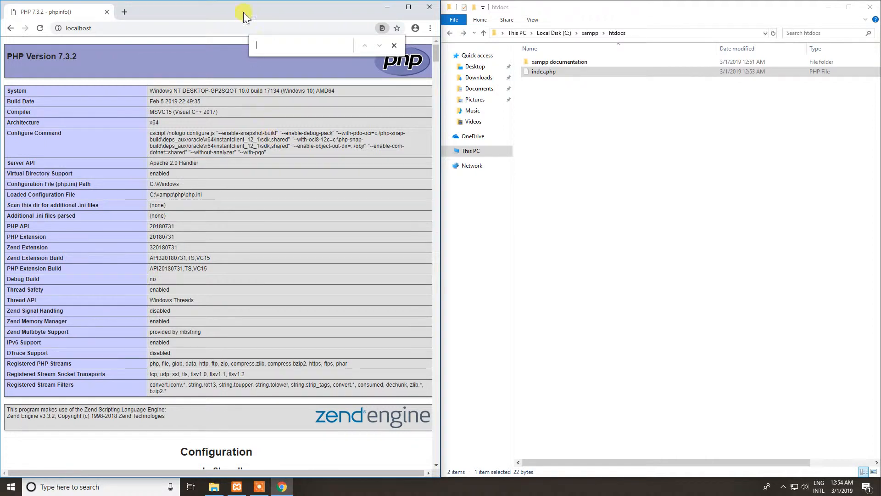
text(displa)
text(y)
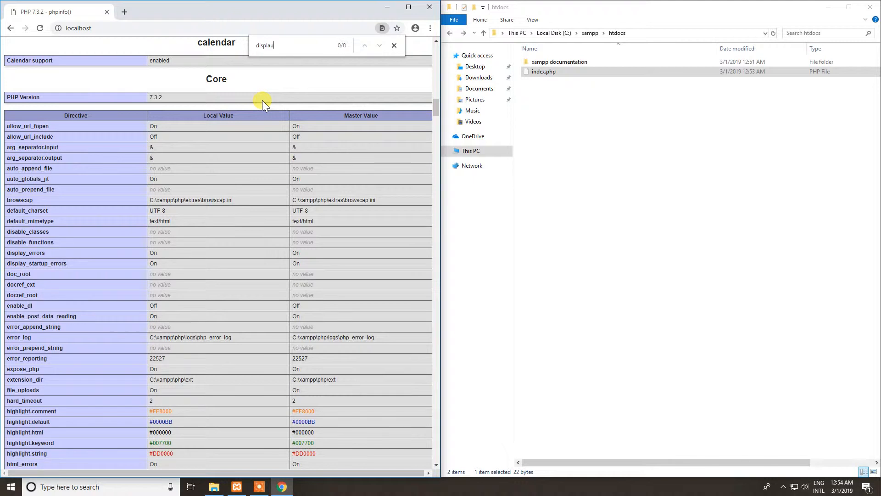
text(_er)
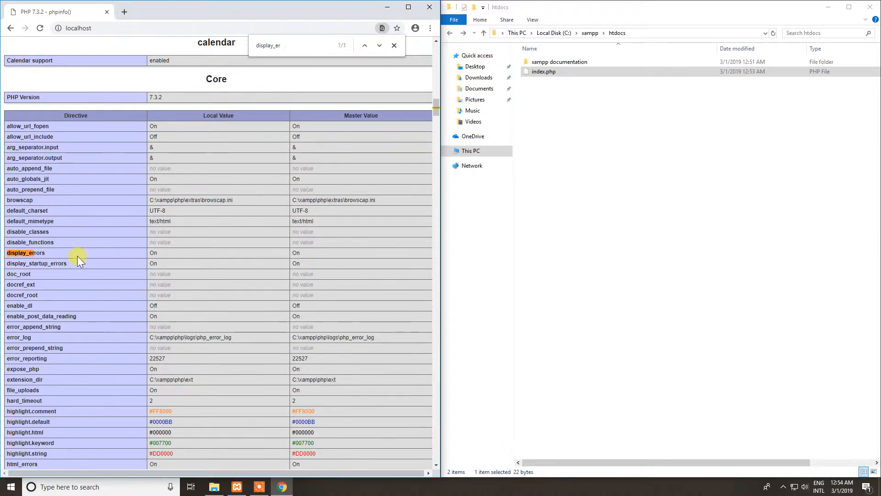
Examine the local and master values of the display_errors directive and close the page search.
drag(158, 252, 150, 252)
drag(301, 253, 288, 252)
drag(158, 252, 148, 252)
drag(301, 253, 290, 253)
click(551, 73)
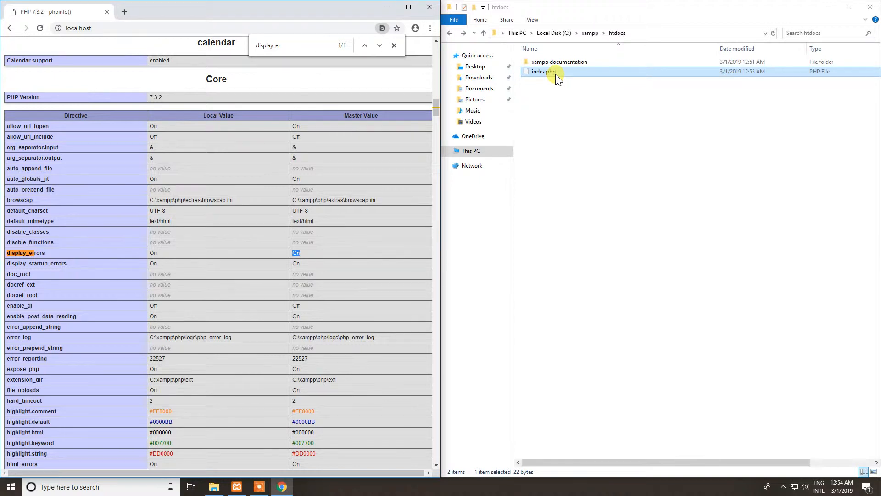
click(45, 256)
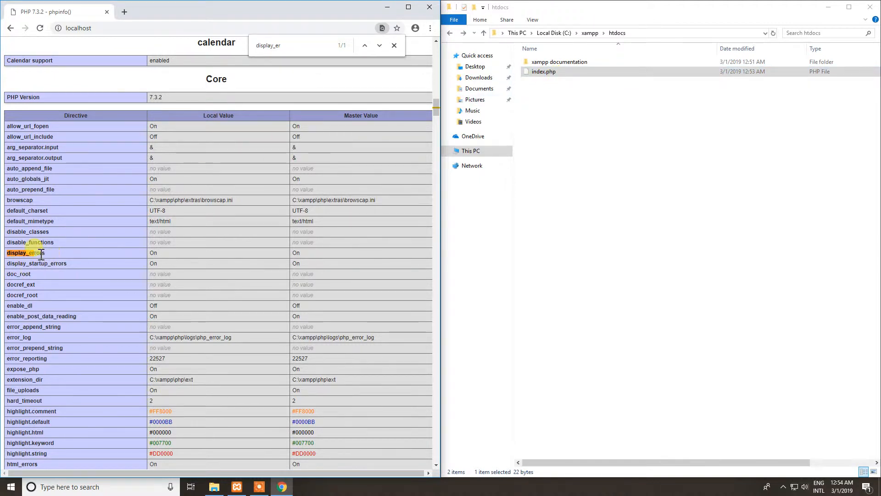
double_click(153, 253)
double_click(298, 252)
click(394, 45)
drag(81, 253, 321, 255)
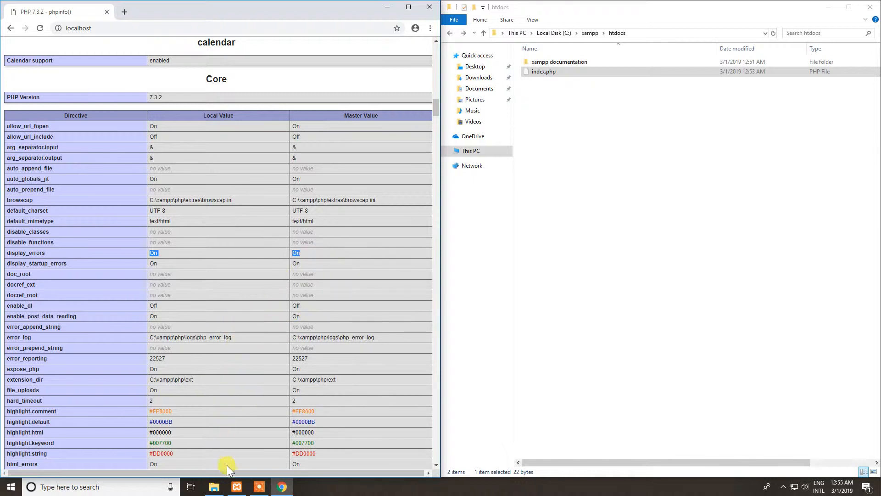
Switch to the XAMPP Control Panel and open Apache's PHP (php.ini) configuration file in Notepad.
click(237, 486)
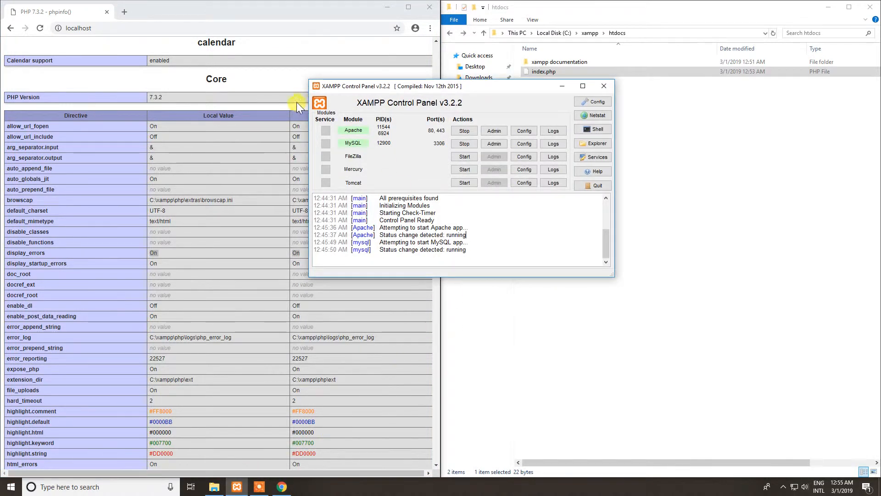
click(525, 131)
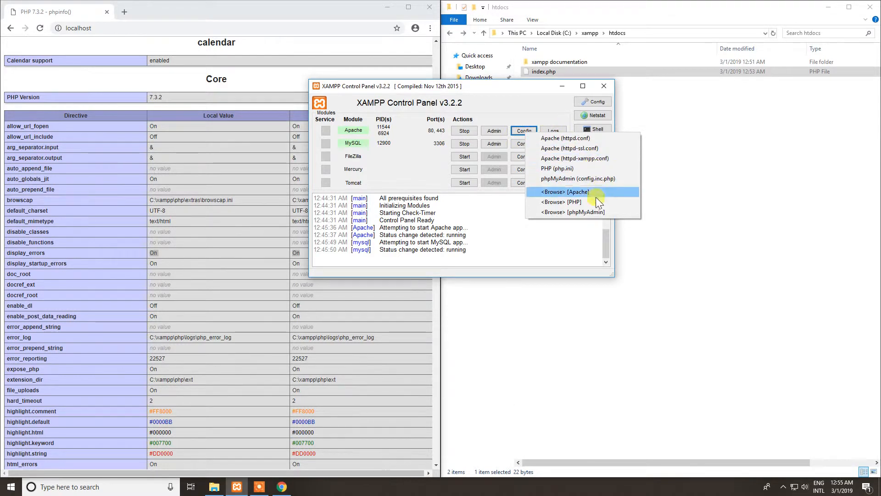
click(564, 174)
drag(417, 117, 482, 116)
Read through the opening comments of php.ini, including directive syntax, the About this file section and the Quick Reference.
scroll(333, 232, down, 2)
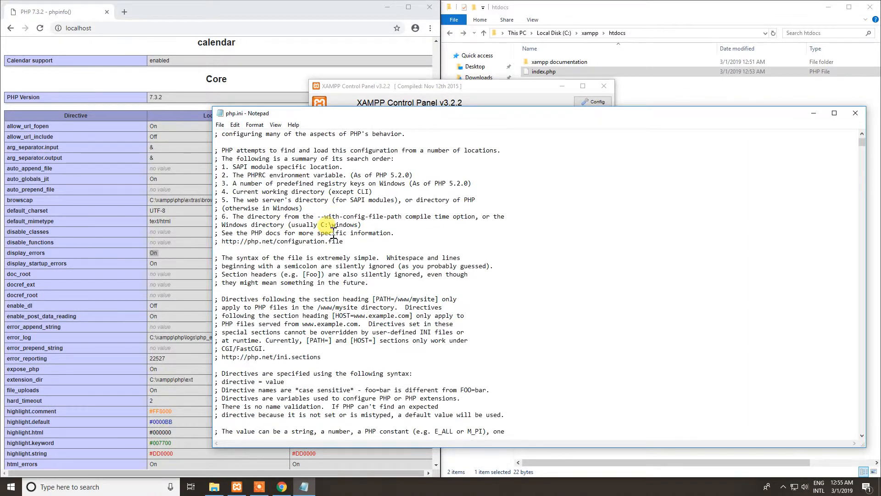
scroll(293, 229, up, 2)
scroll(289, 202, down, 9)
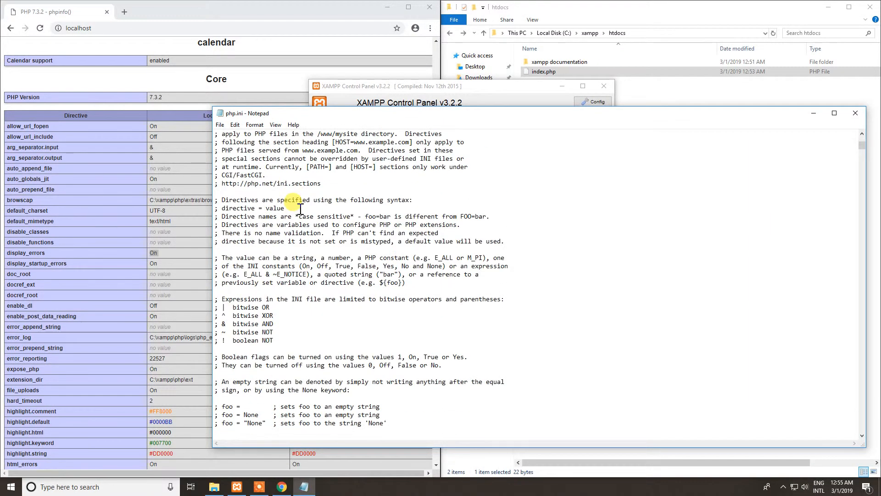
scroll(300, 209, down, 9)
mouse_move(860, 150)
mouse_down()
mouse_move(860, 206)
mouse_move(854, 142)
mouse_up()
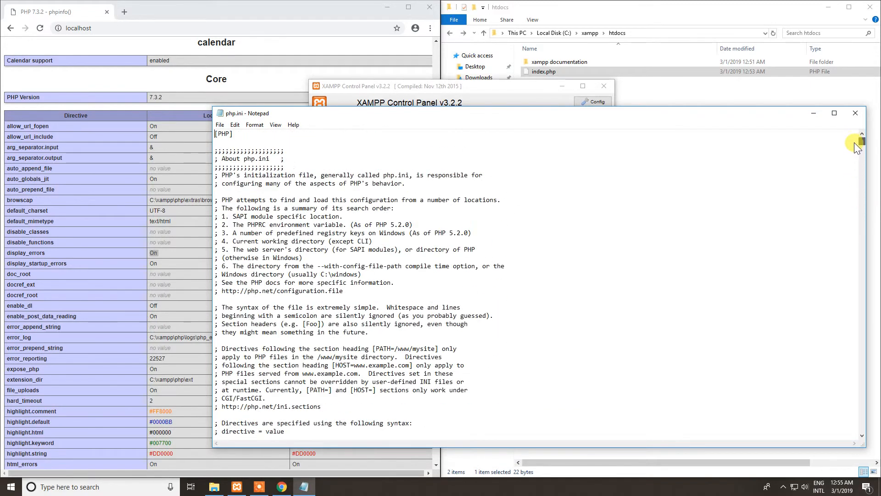
click(462, 216)
scroll(312, 239, down, 8)
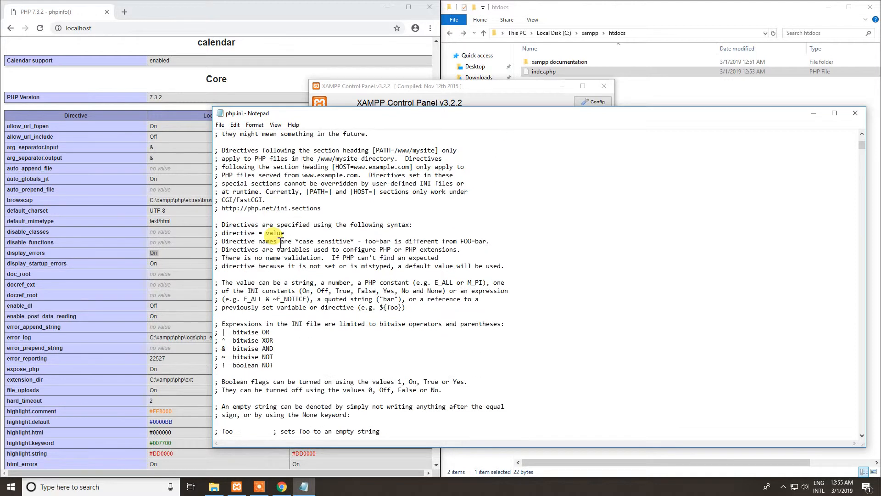
drag(405, 307, 334, 305)
scroll(225, 280, down, 2)
scroll(346, 301, down, 3)
scroll(312, 284, down, 6)
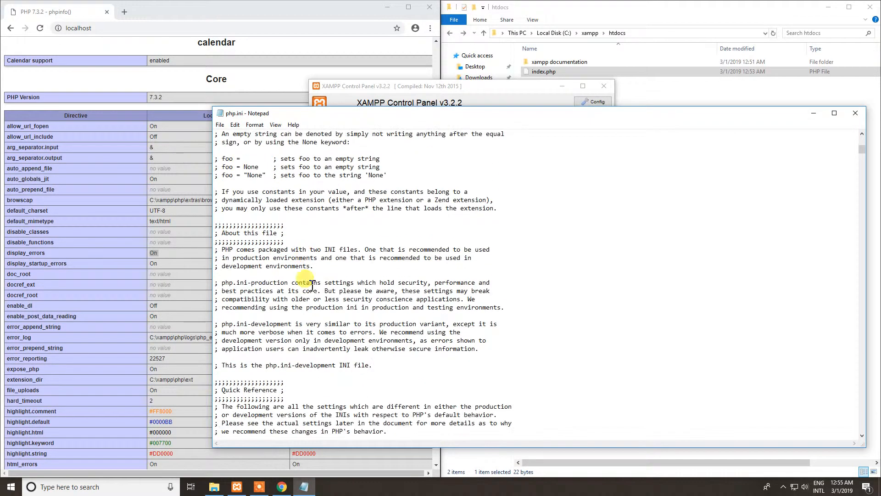
drag(222, 250, 382, 303)
scroll(223, 252, down, 3)
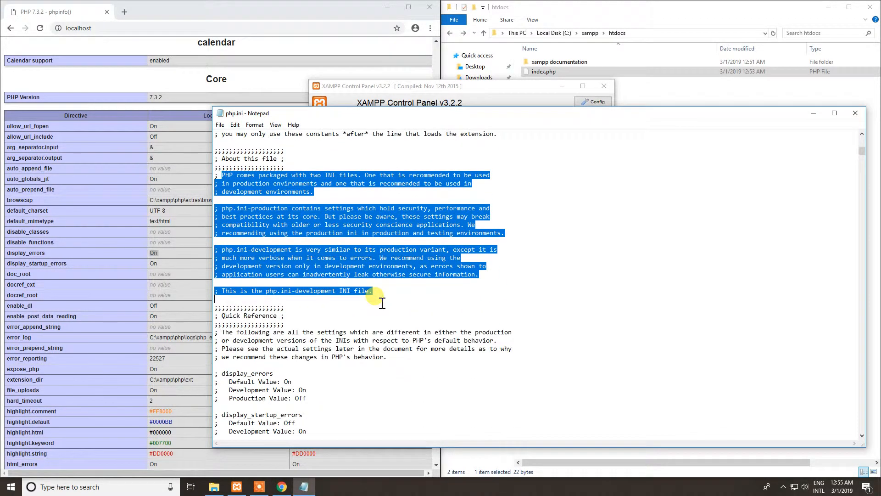
scroll(382, 303, down, 3)
scroll(349, 270, up, 18)
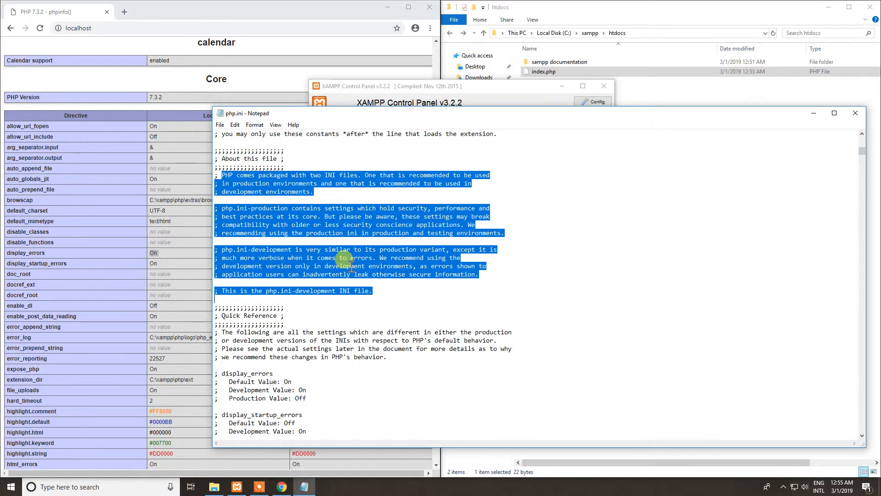
scroll(351, 266, up, 7)
click(333, 161)
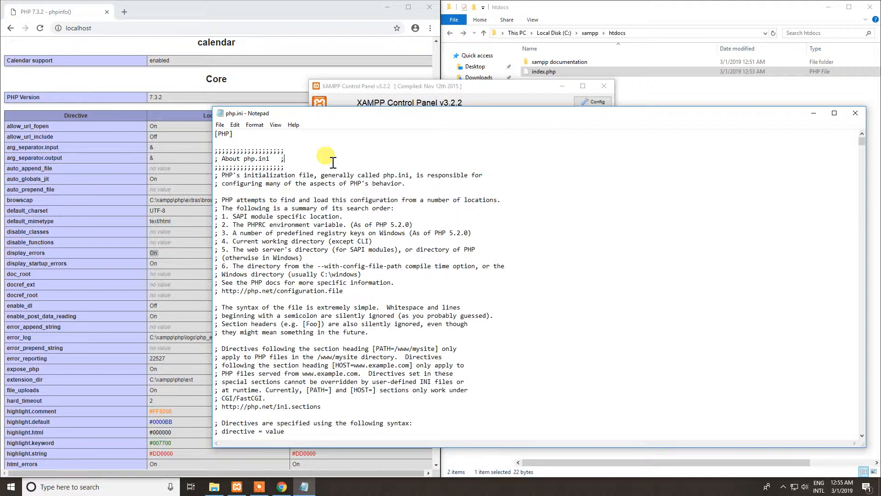
Find display_errors in php.ini and close the search dialog.
key(ctrl+f)
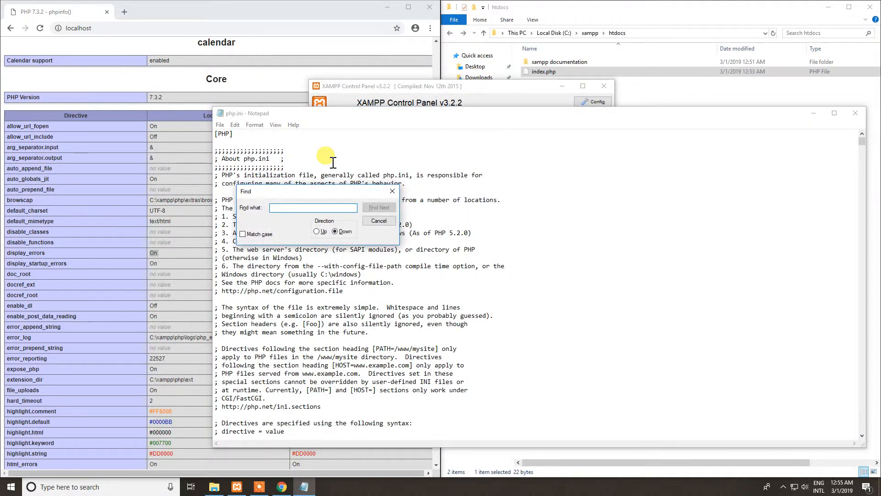
text(displau)
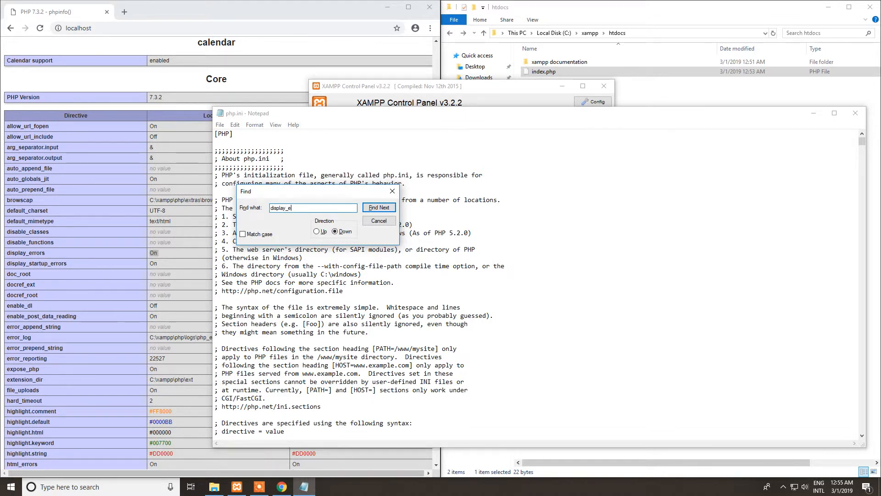
click(381, 206)
click(392, 192)
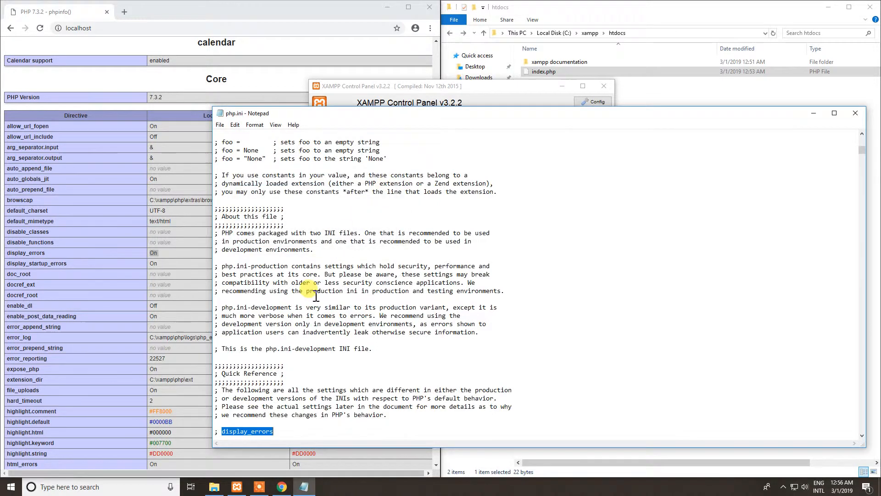
Examine the default, development and production values listed for display_errors in the Quick Reference.
scroll(307, 289, down, 5)
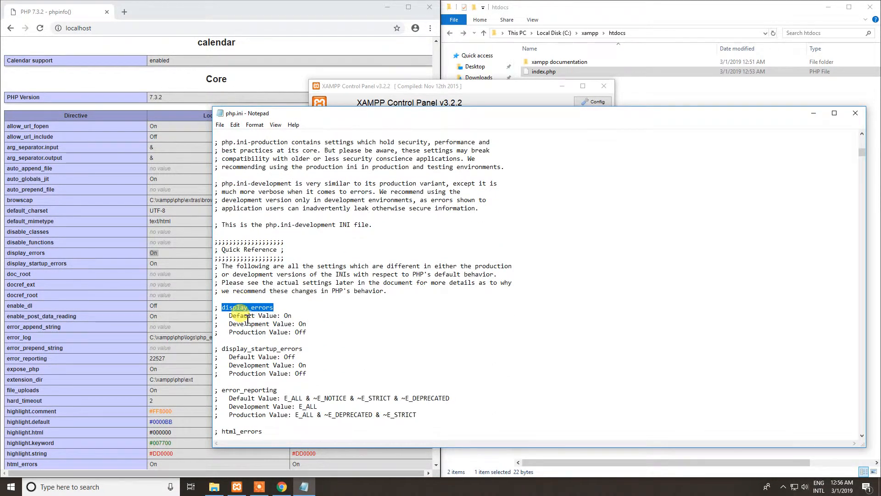
click(227, 314)
double_click(287, 316)
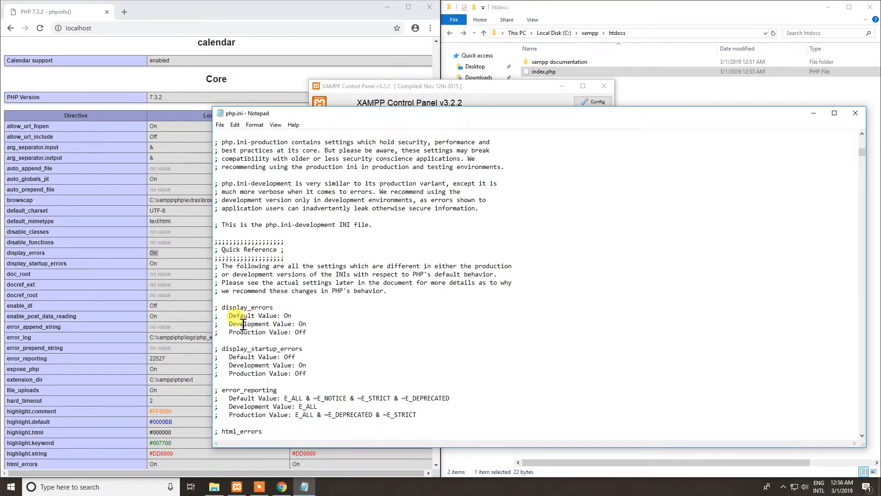
click(296, 324)
double_click(301, 324)
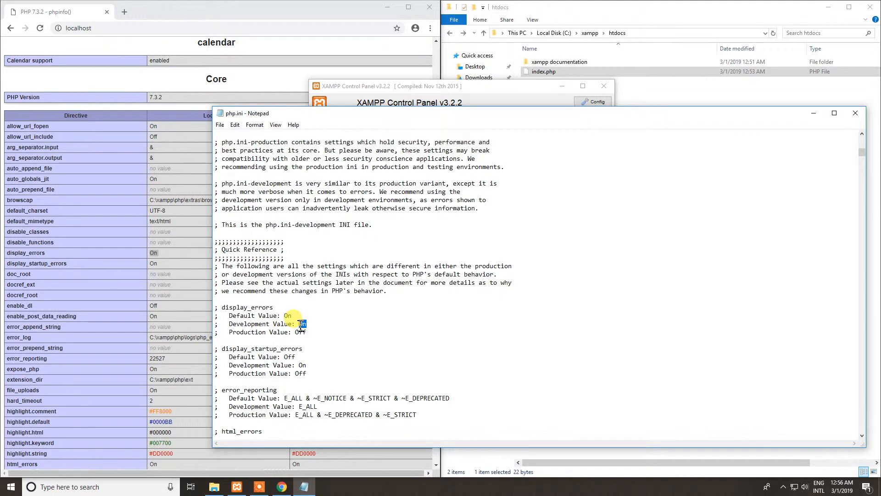
scroll(297, 327, down, 1)
double_click(300, 308)
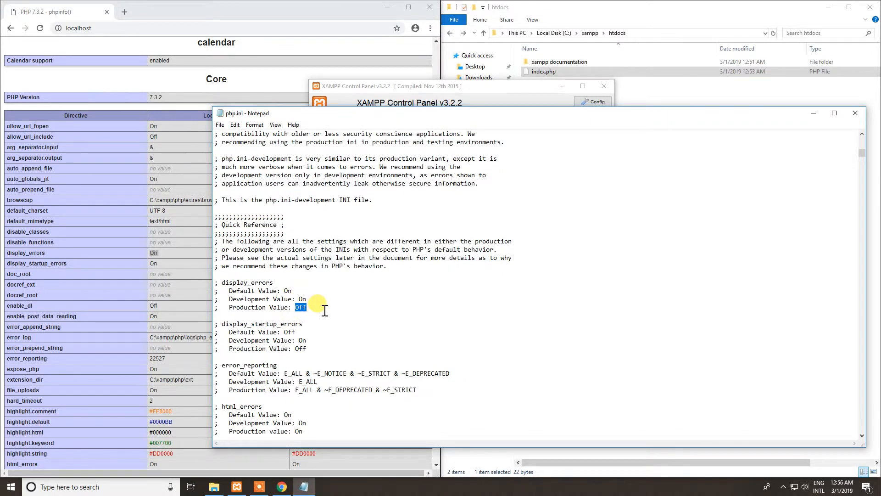
Find the next occurrence of display_errors and inspect the uncommented directive line and its value.
key(ctrl+f)
key(Return)
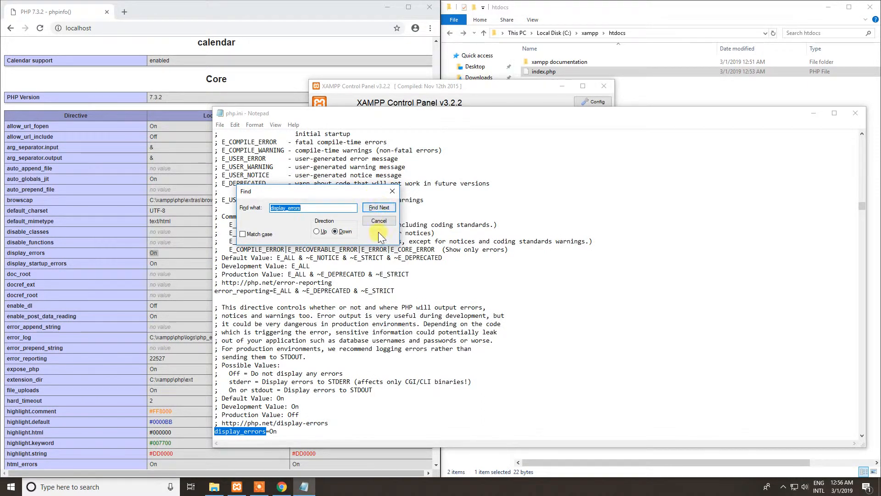
scroll(354, 312, down, 1)
scroll(353, 313, down, 2)
drag(278, 357, 238, 360)
click(216, 357)
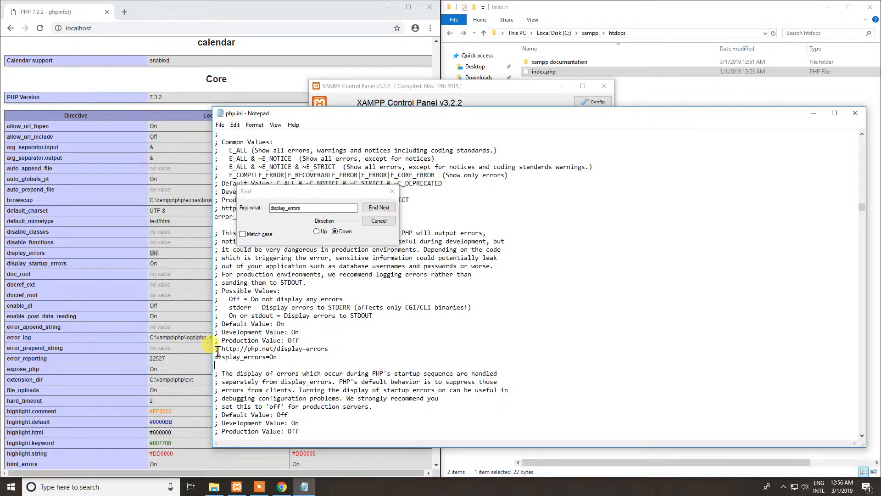
drag(219, 349, 285, 361)
click(285, 362)
click(393, 191)
drag(276, 357, 270, 358)
double_click(275, 357)
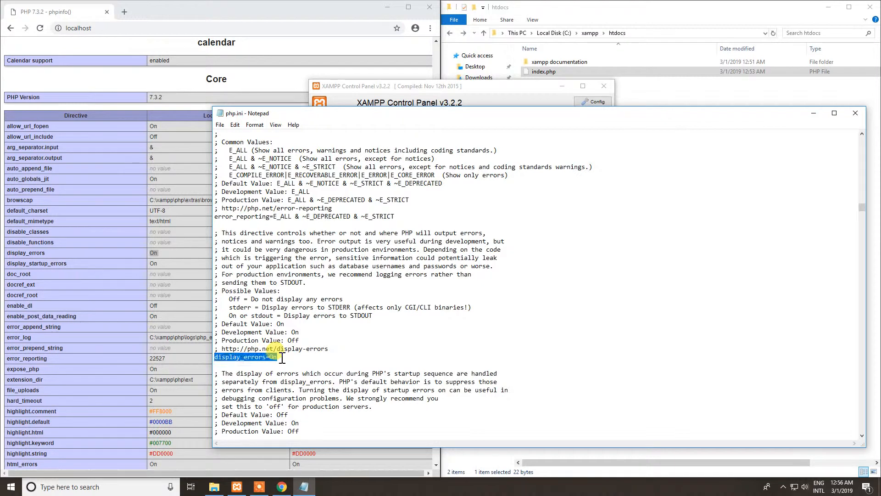
click(279, 358)
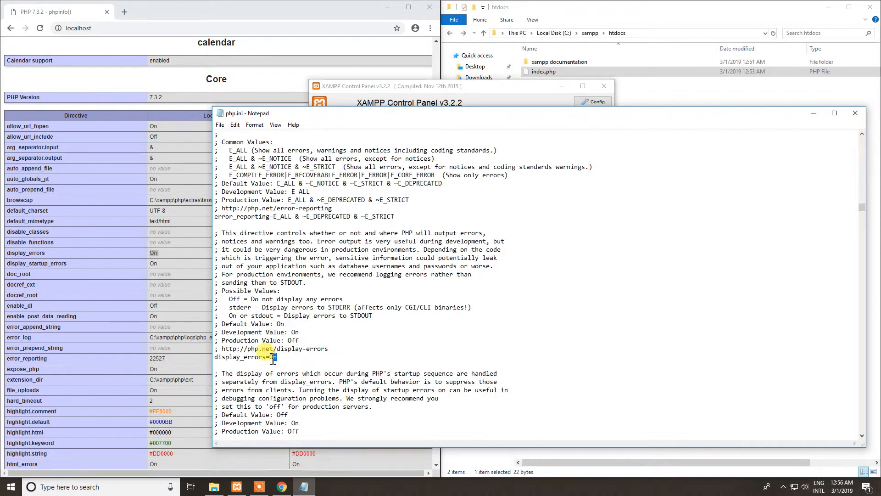
Save php.ini and close it.
click(221, 125)
click(238, 156)
click(856, 114)
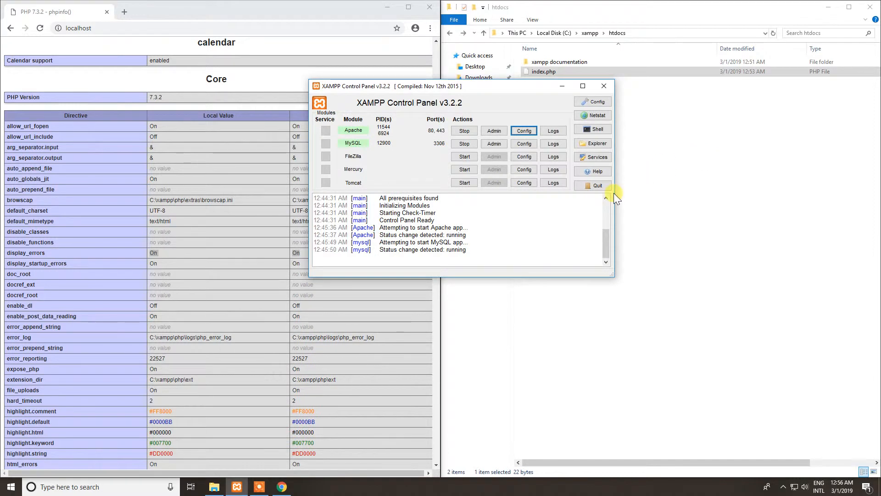
Stop the Apache module and start it again.
click(465, 132)
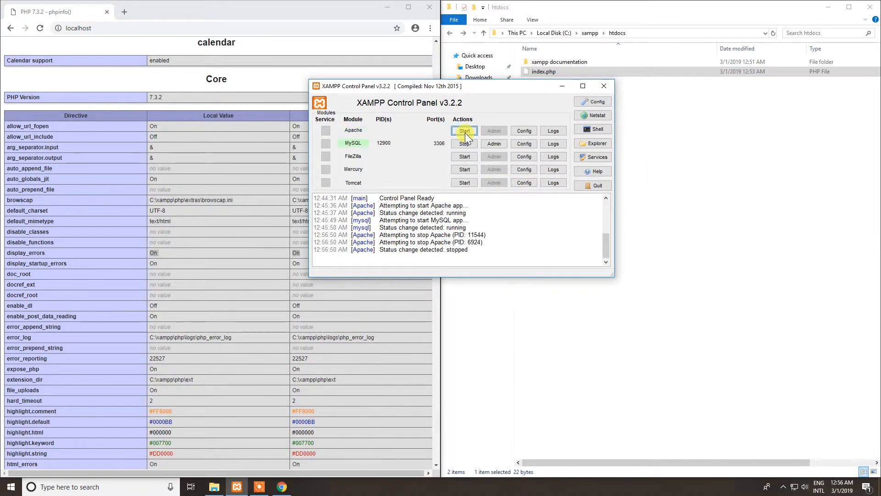
click(464, 132)
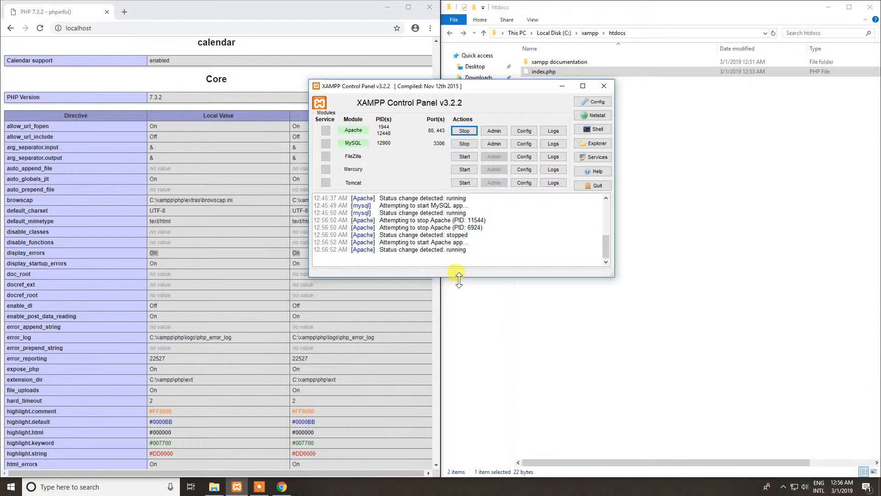
Switch to Chrome, reload localhost and check the display_errors row in the Core directives table.
click(246, 200)
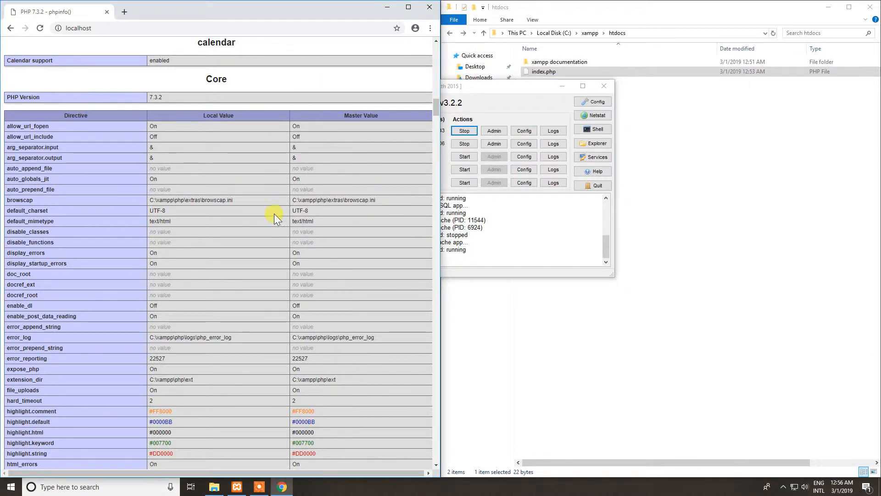
click(87, 28)
key(Return)
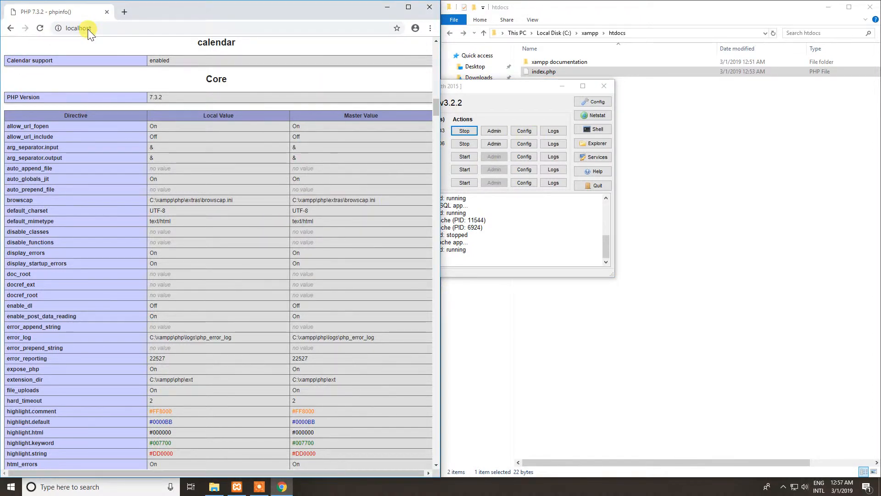
scroll(127, 156, down, 2)
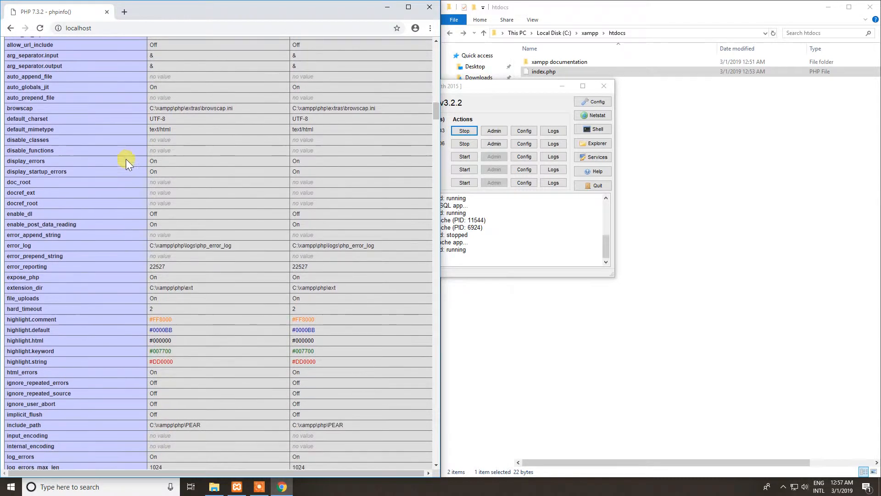
scroll(87, 206, up, 2)
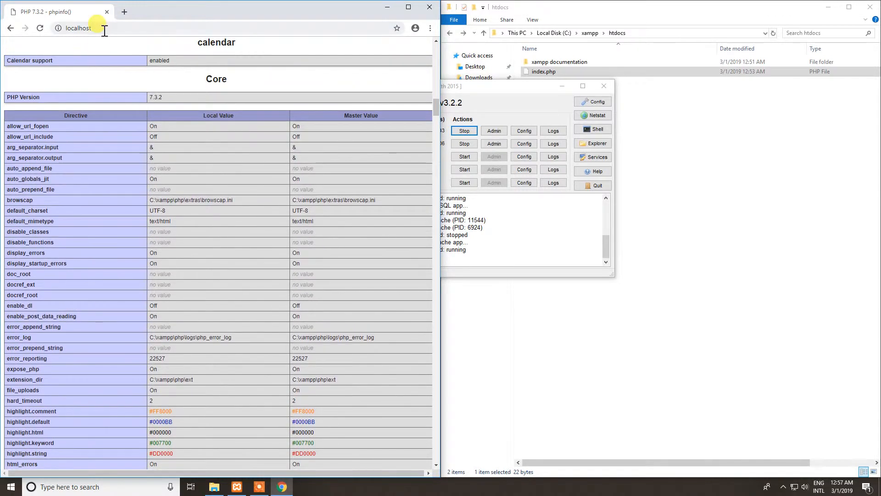
scroll(123, 150, up, 3)
scroll(123, 150, down, 3)
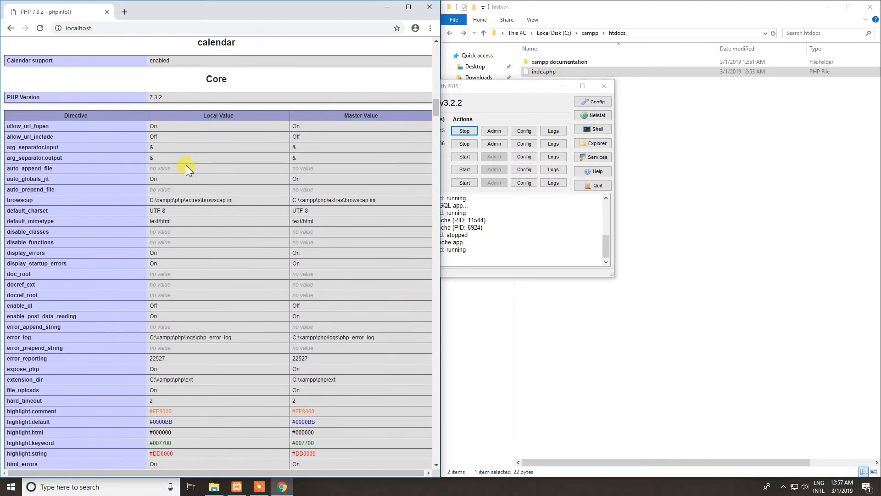
Recheck the display_errors row in the Core directives table and close the XAMPP Control Panel window.
scroll(153, 161, down, 1)
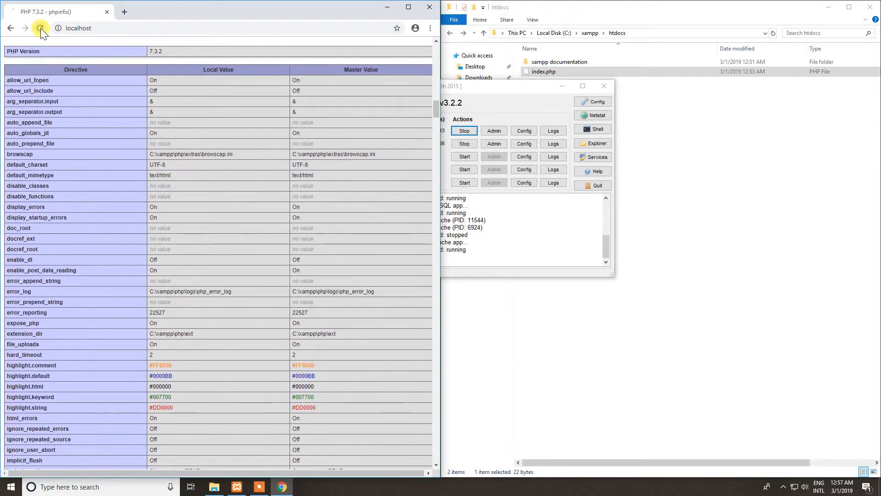
scroll(150, 178, down, 2)
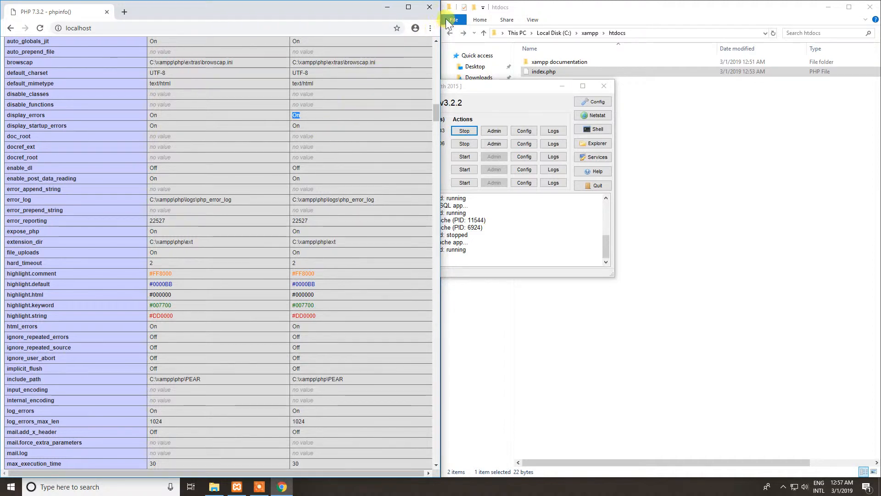
click(604, 86)
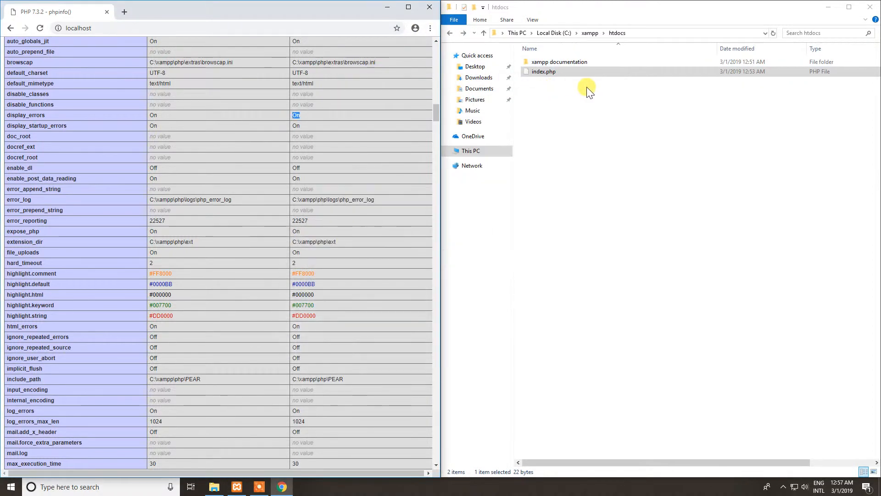
right_click(629, 104)
click(566, 100)
right_click(564, 98)
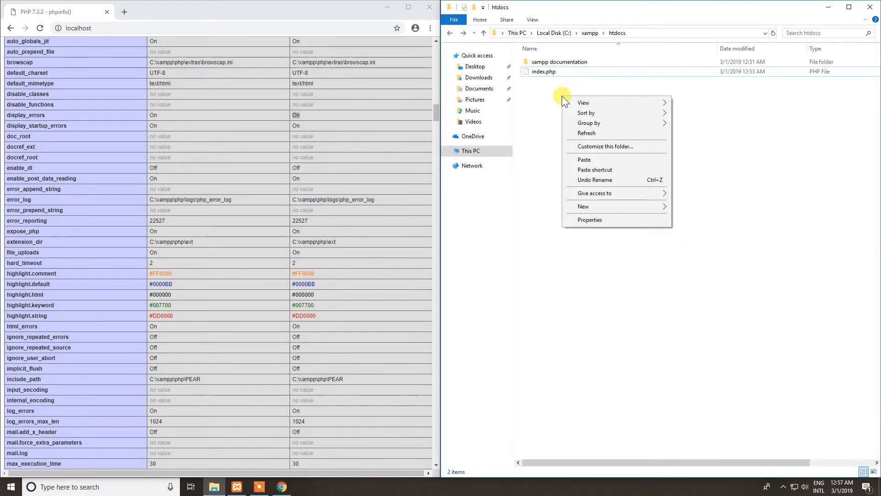
click(527, 97)
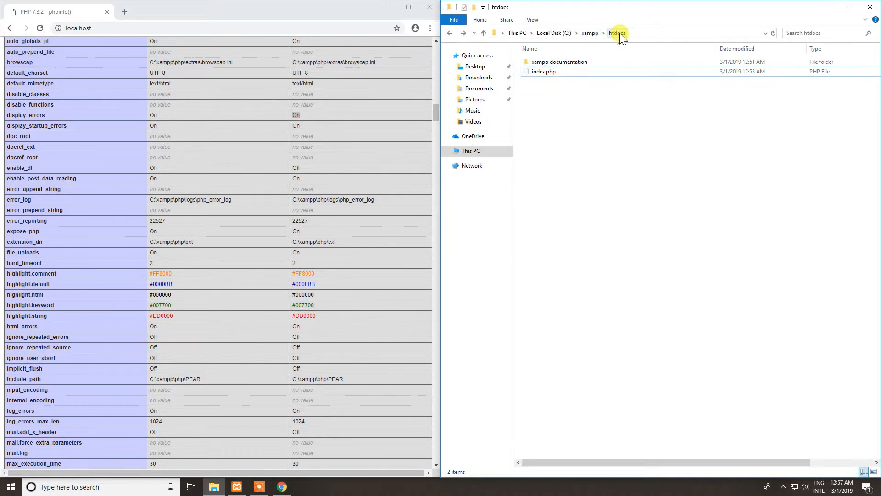
right_click(564, 85)
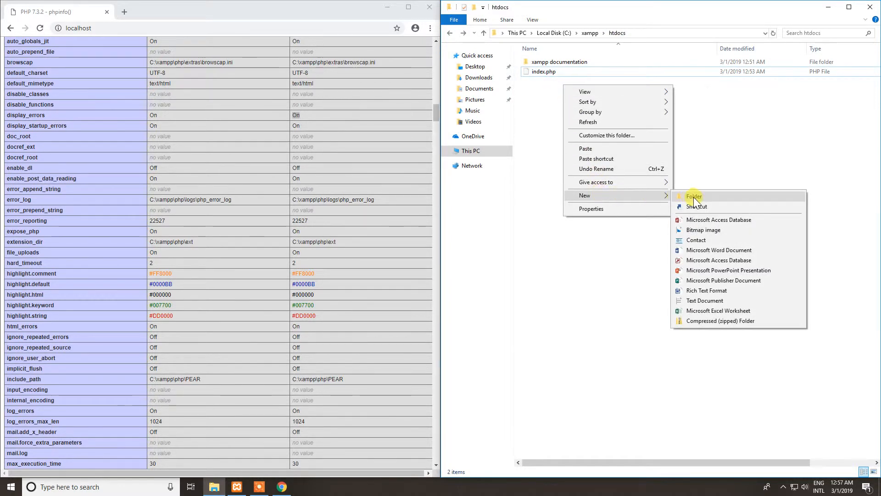
click(709, 132)
Create a new text document in the htdocs folder, name it test.php and accept the extension change.
right_click(562, 100)
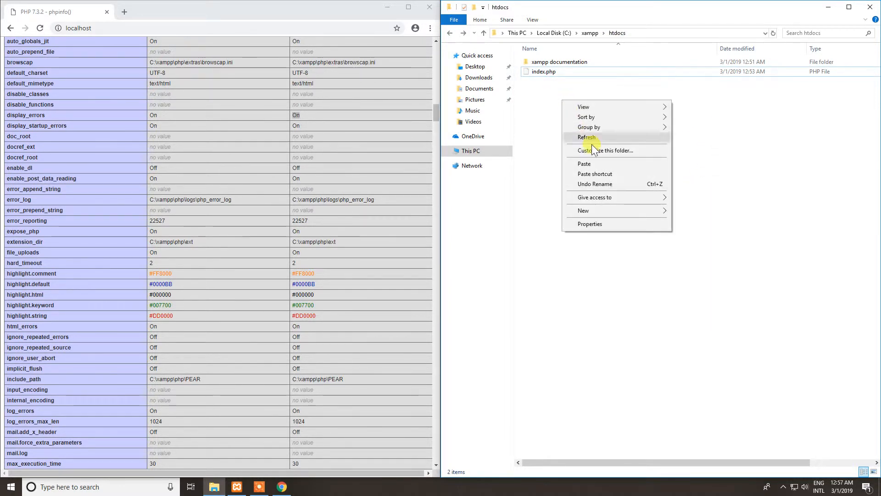
mouse_move(599, 210)
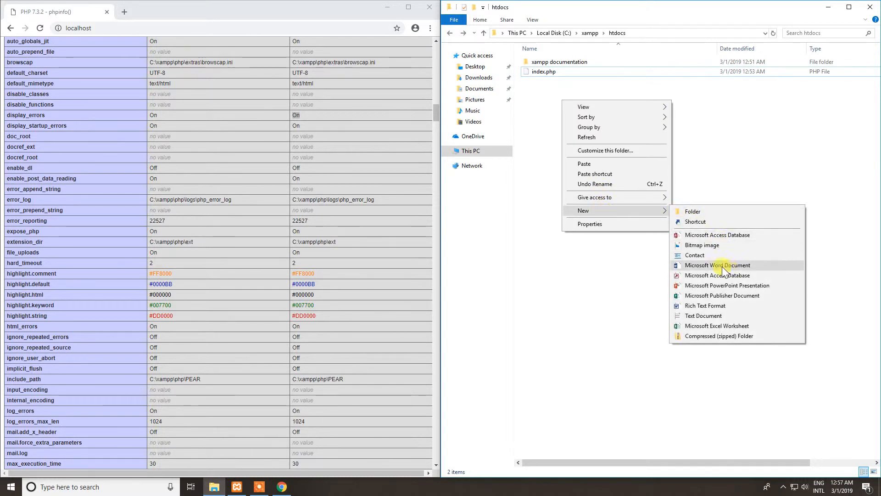
click(692, 315)
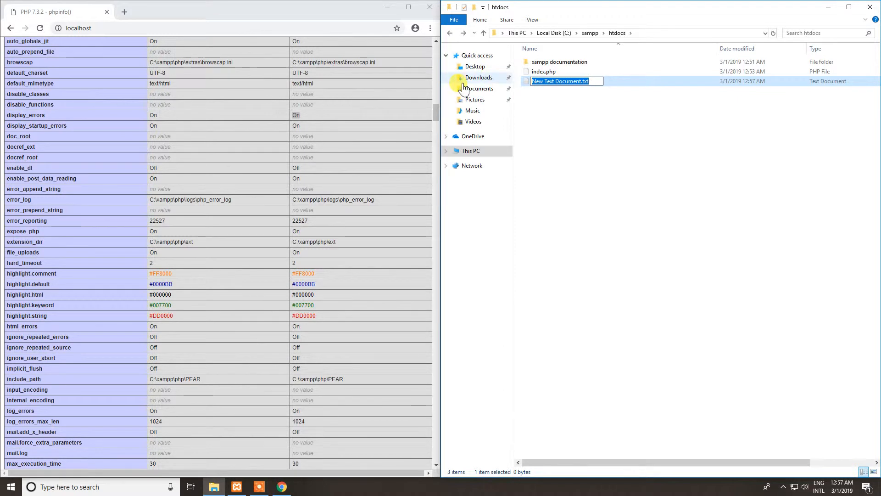
text(test.php)
key(Return)
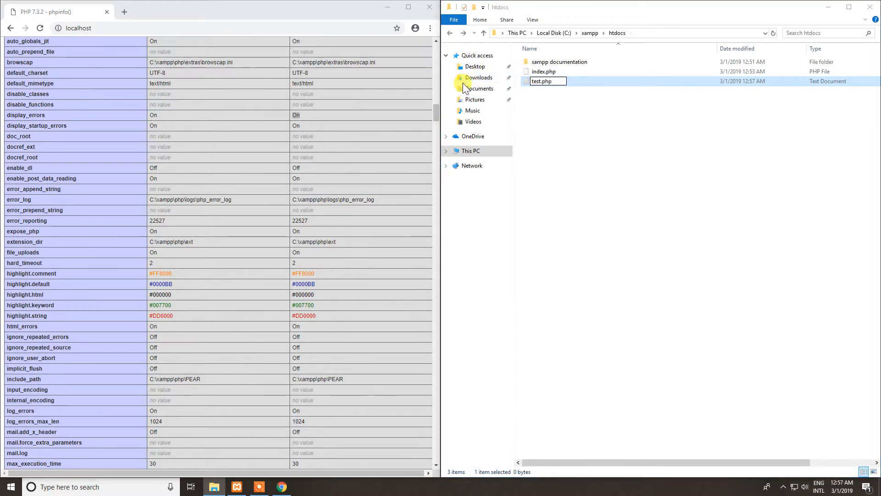
click(483, 243)
Open test.php for editing in Notepad++ and enlarge the editor text.
right_click(546, 82)
click(572, 102)
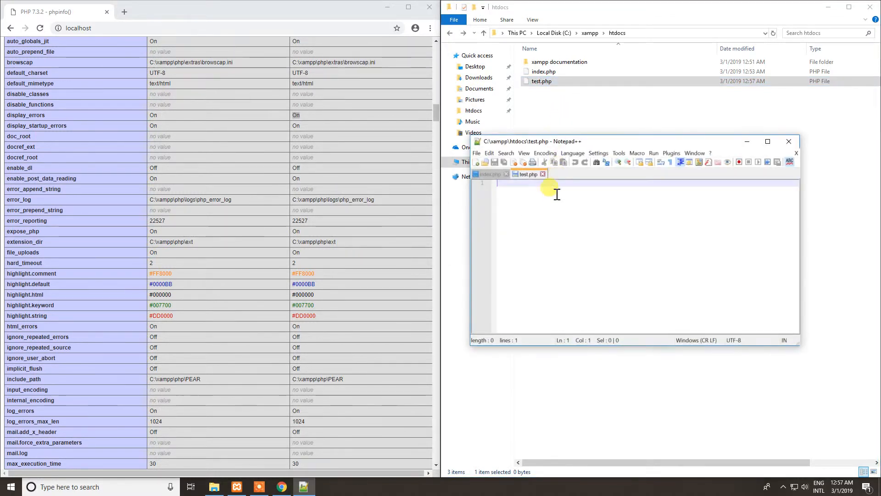
scroll(554, 198, up, 6)
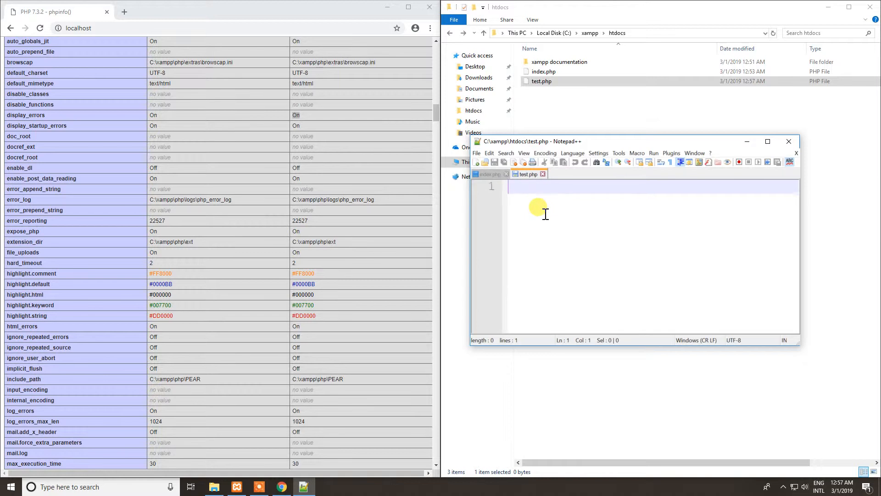
Write a PHP block in test.php containing echo "Hello, everyone!"; and save the file.
text(<?)
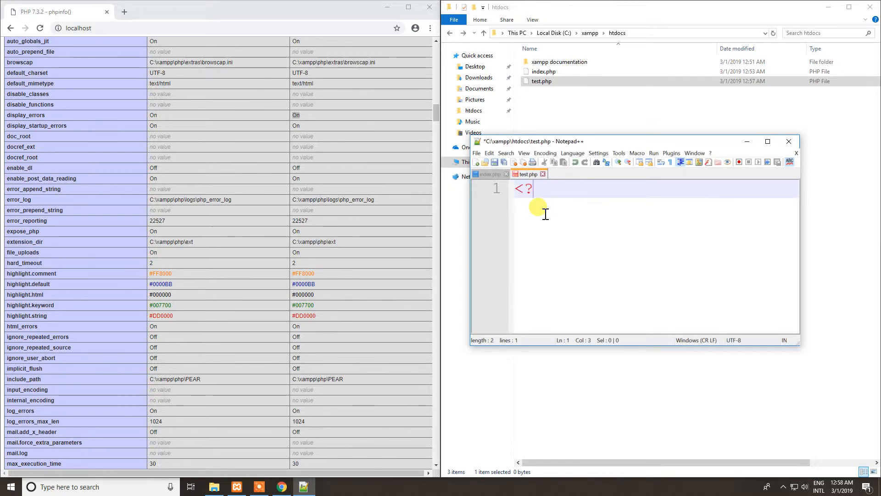
text(php)
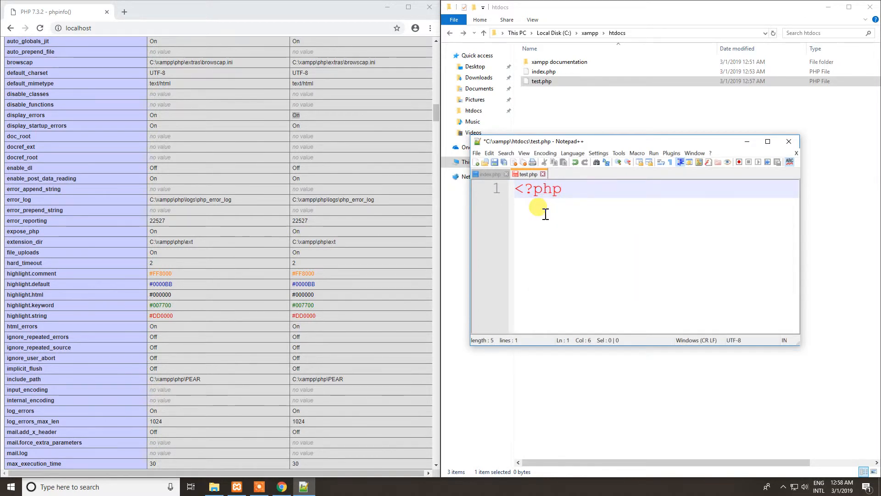
key(Return)
key(Return)
text(?>)
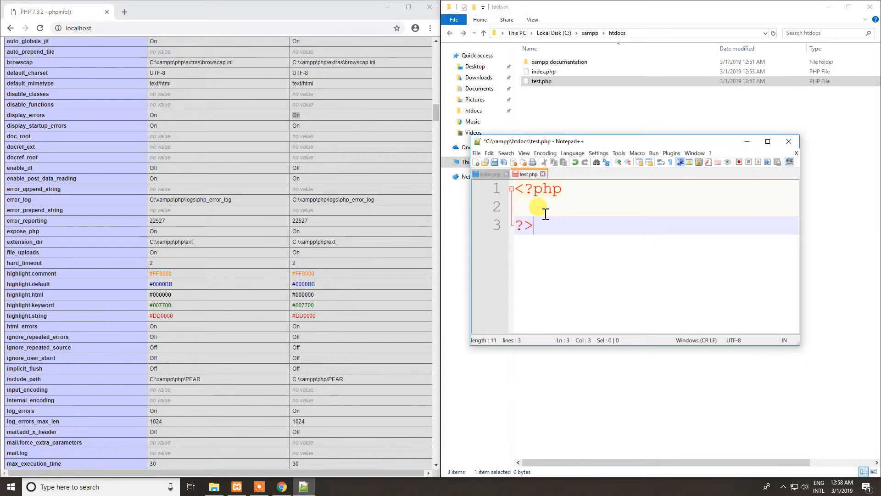
key(Up)
text(echo)
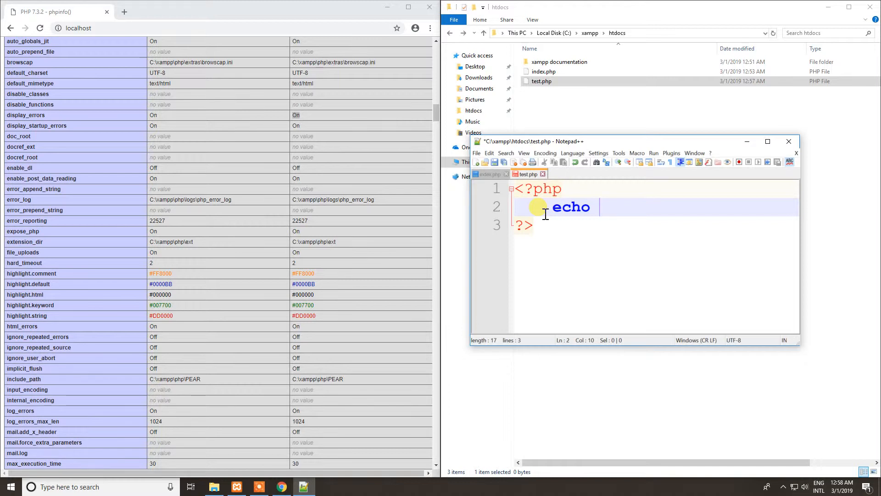
text("Hello, everyone!";)
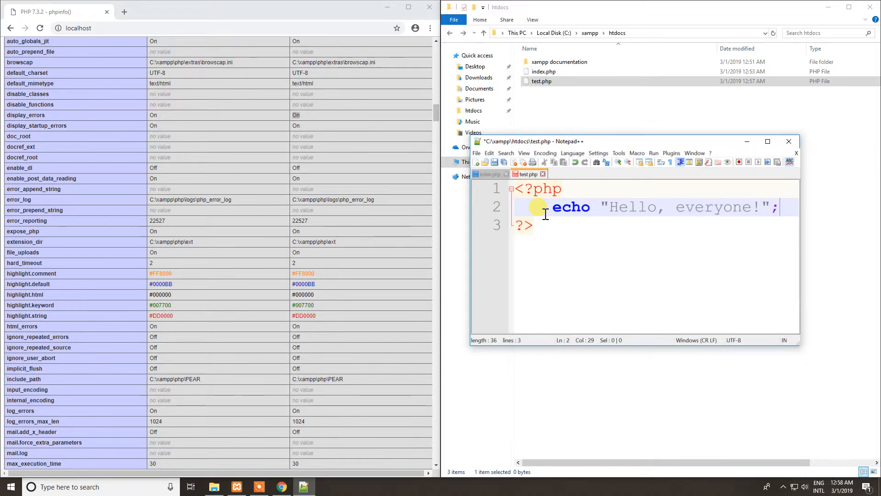
key(ctrl+s)
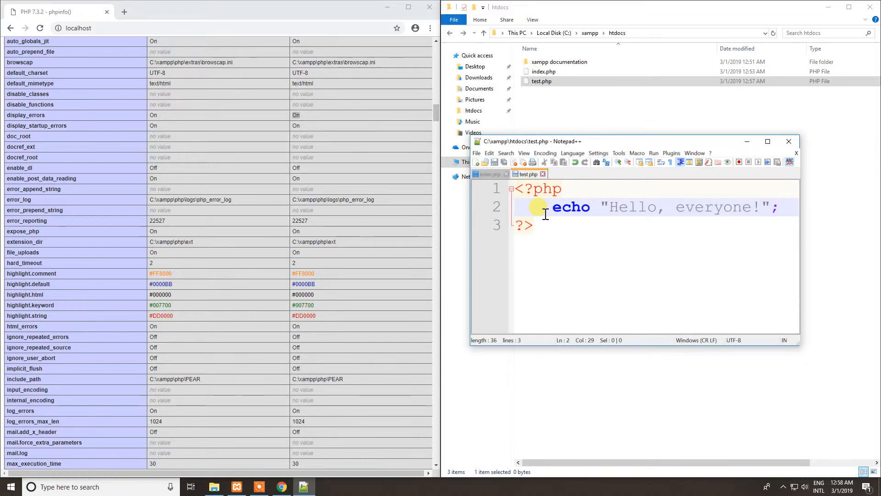
scroll(271, 98, up, 12)
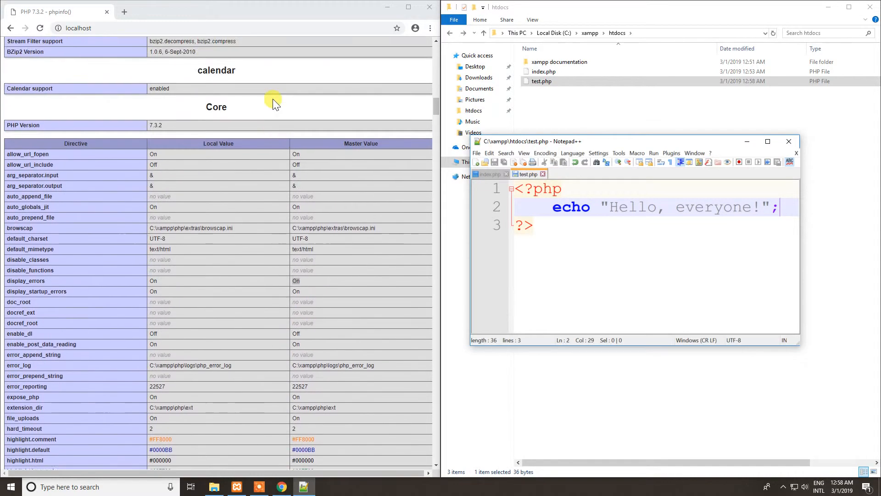
click(566, 81)
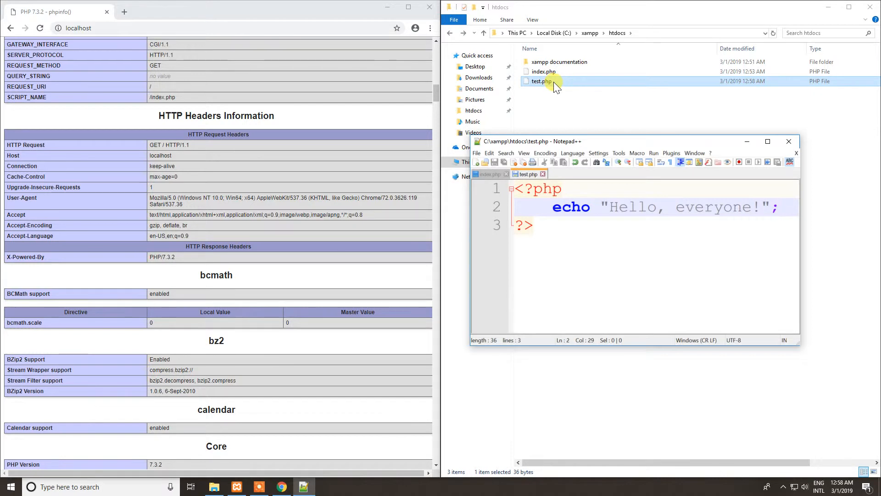
click(546, 81)
right_click(547, 81)
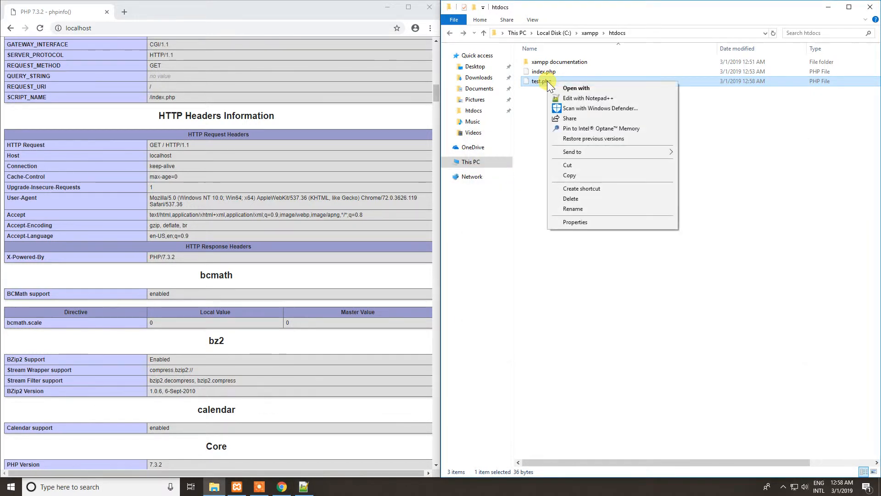
mouse_move(587, 152)
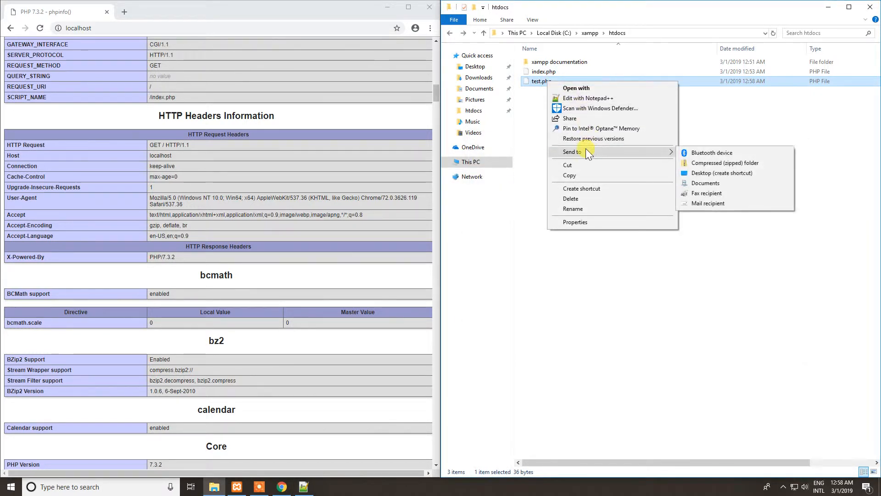
click(700, 108)
Open test.php as a local file in a new Chrome tab, inspect its content and file path, and close that tab.
drag(554, 86, 340, 86)
drag(156, 17, 124, 12)
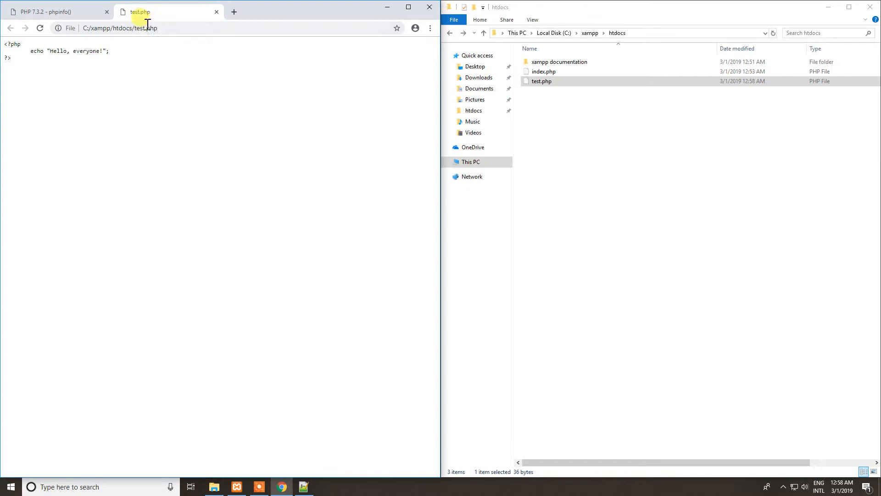
click(92, 28)
click(89, 28)
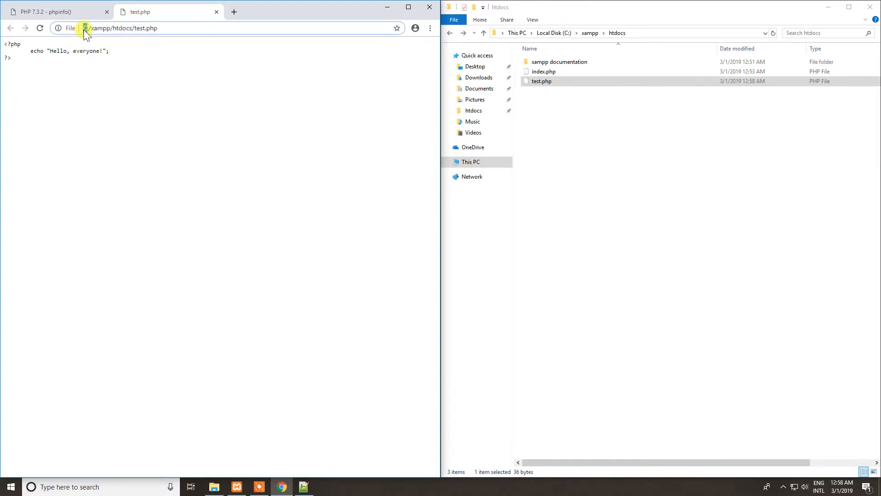
triple_click(85, 29)
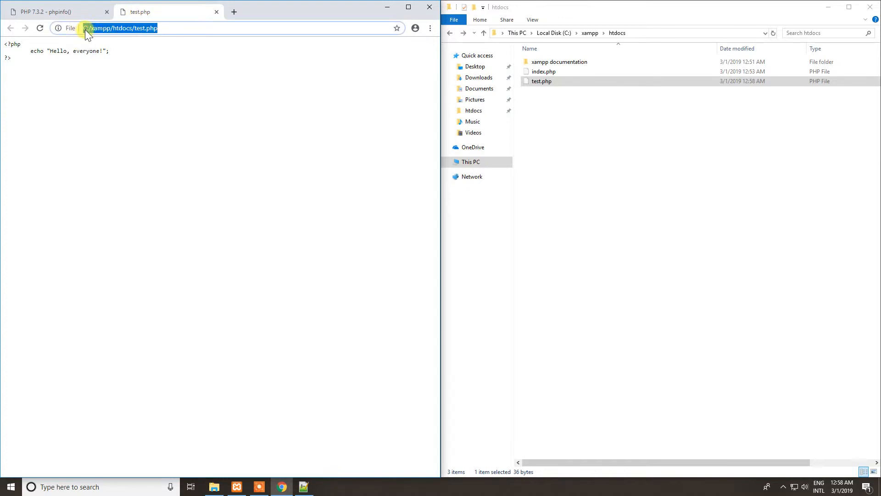
middle_click(167, 14)
Load localhost/test.php in the remaining browser tab.
click(139, 29)
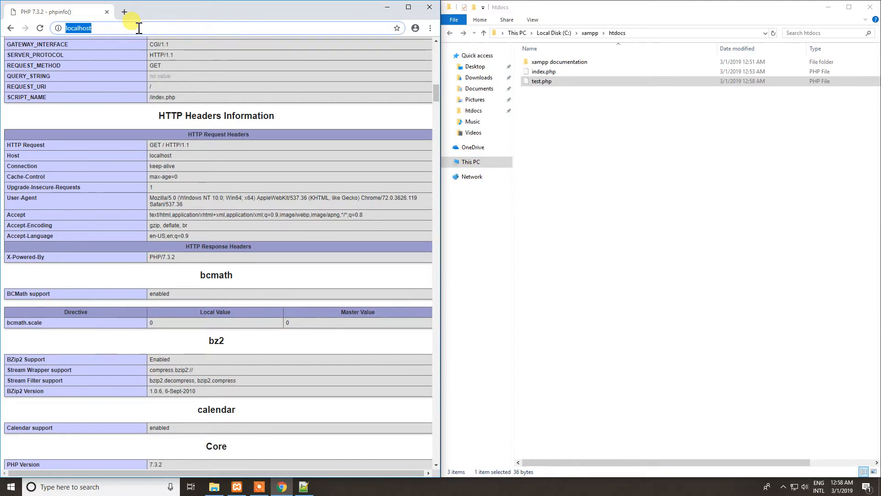
click(109, 29)
drag(110, 28, 55, 28)
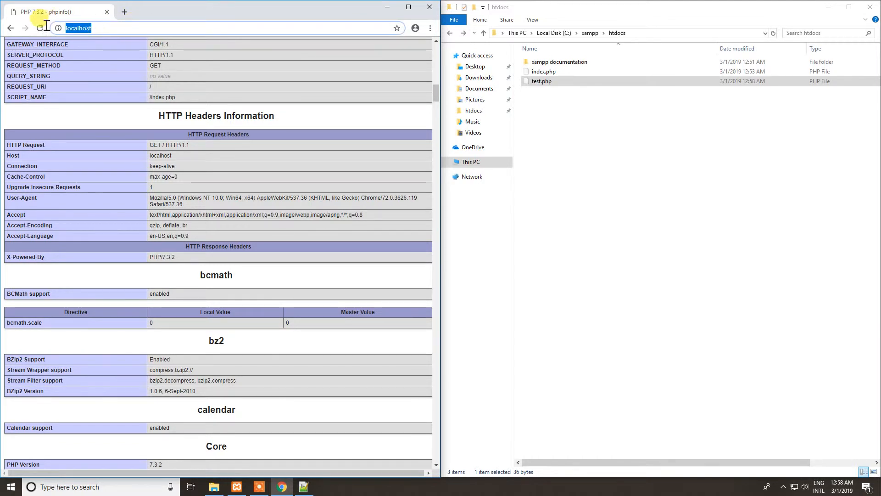
click(102, 28)
drag(98, 28, 62, 32)
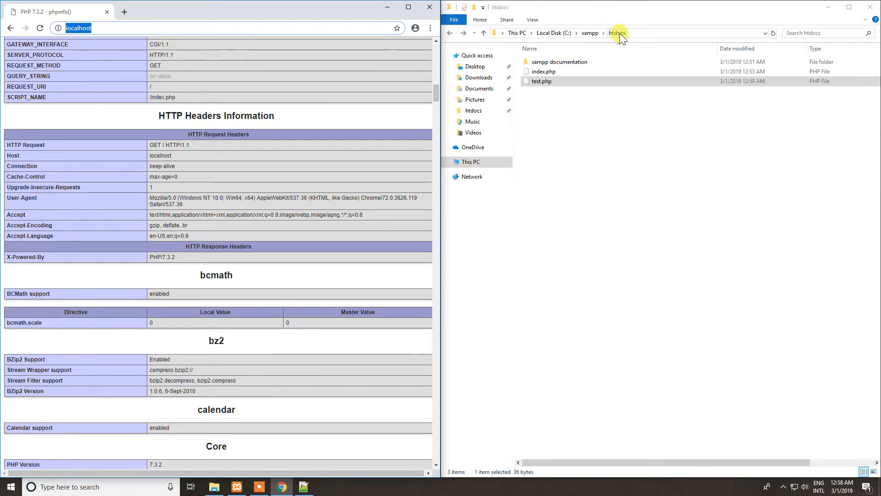
click(121, 29)
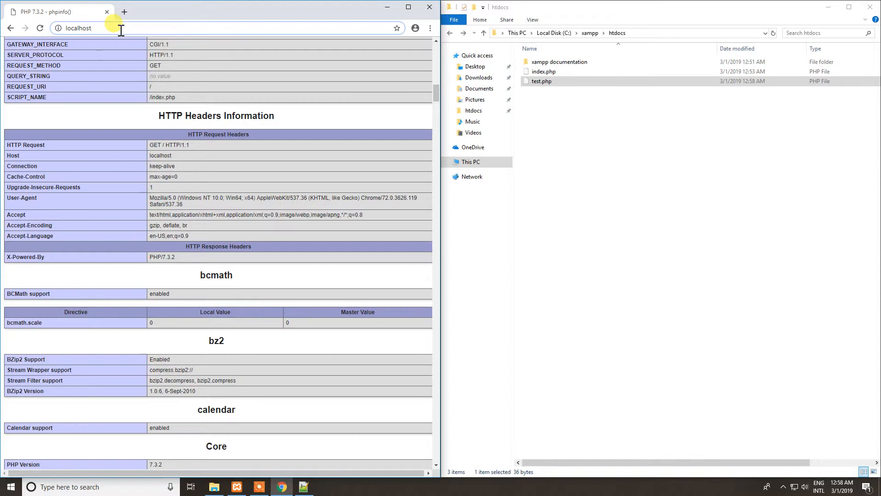
text(/)
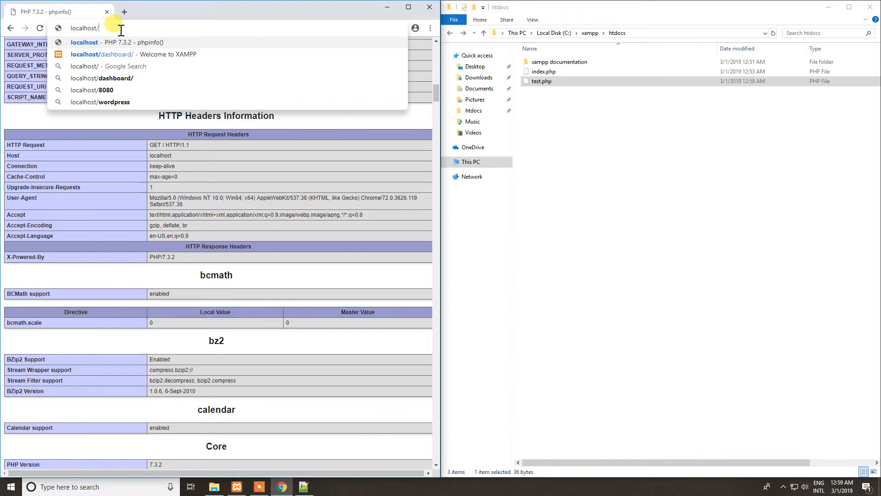
text(test)
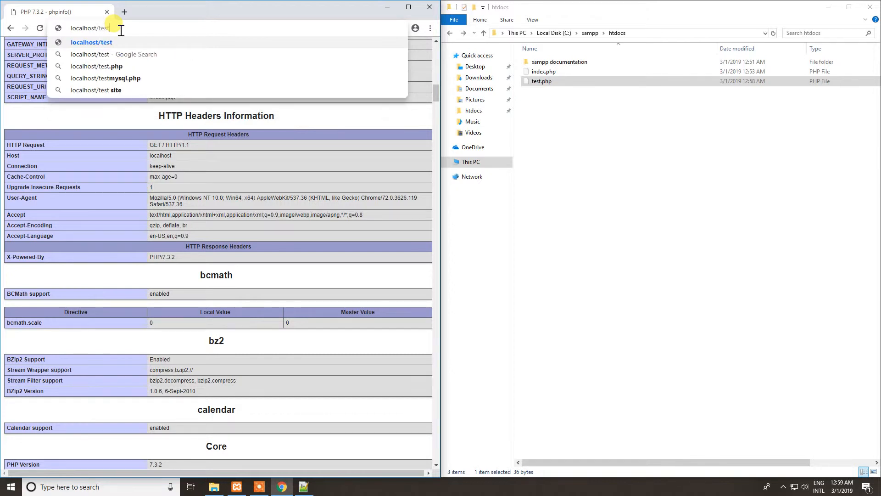
text(.php)
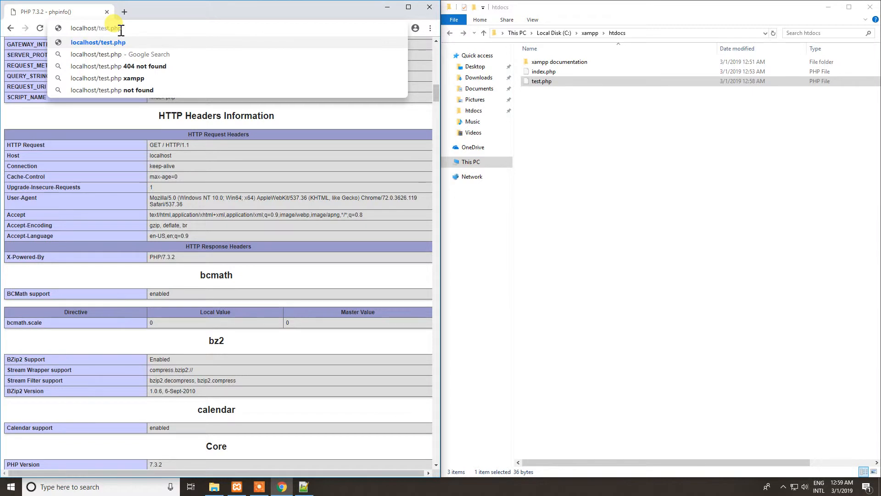
key(Return)
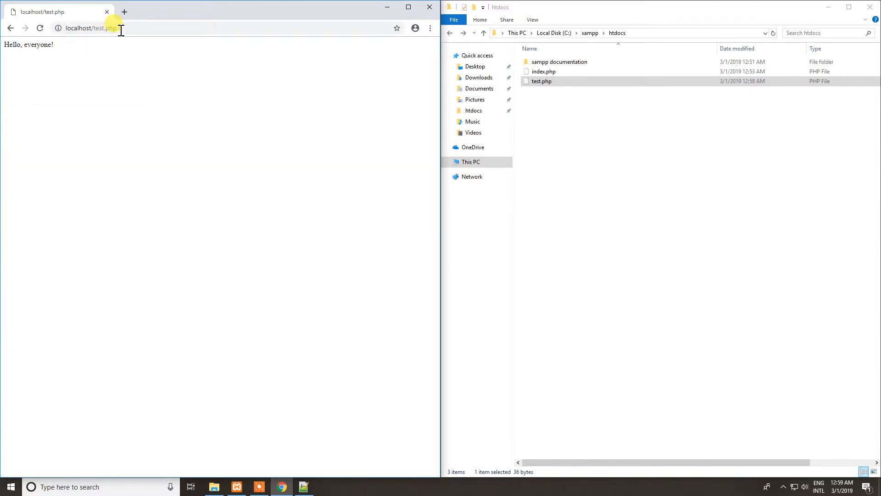
Examine the text that test.php outputs on the localhost page.
drag(56, 45, 15, 45)
click(27, 52)
double_click(28, 46)
click(27, 48)
click(125, 76)
click(554, 84)
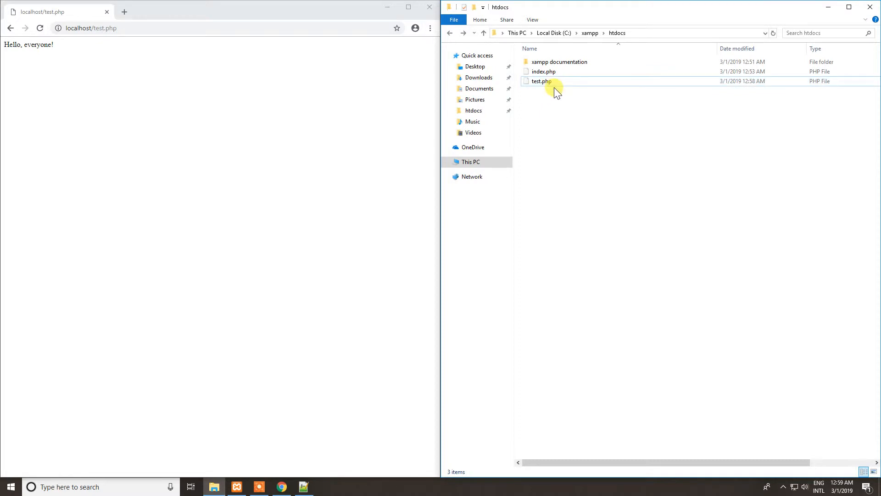
click(545, 104)
right_click(553, 114)
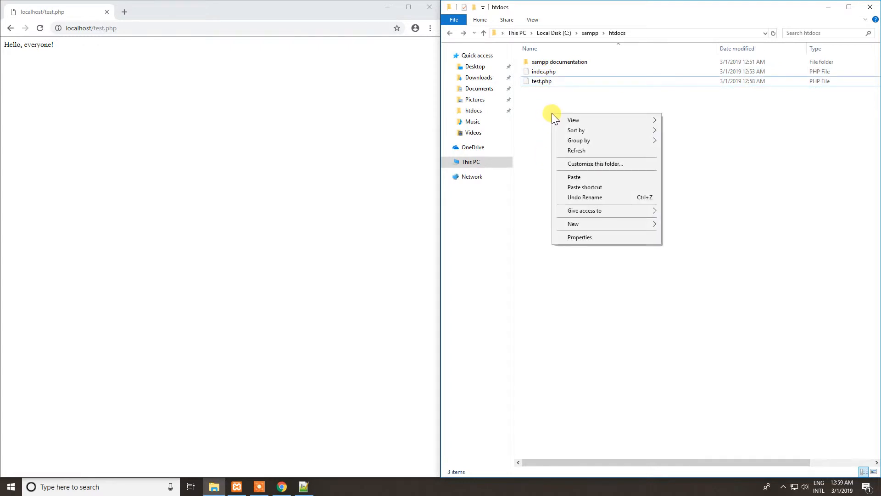
click(544, 95)
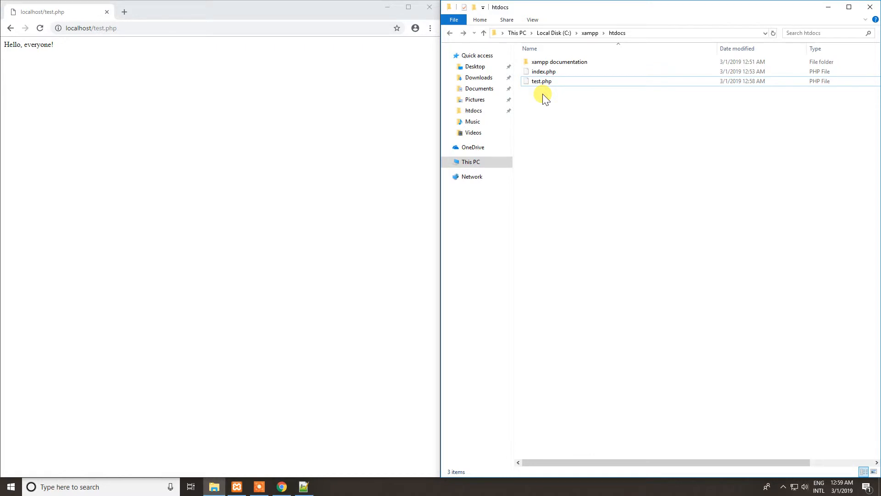
Create a folder named Example Folder inside htdocs and open it.
right_click(543, 94)
mouse_move(573, 204)
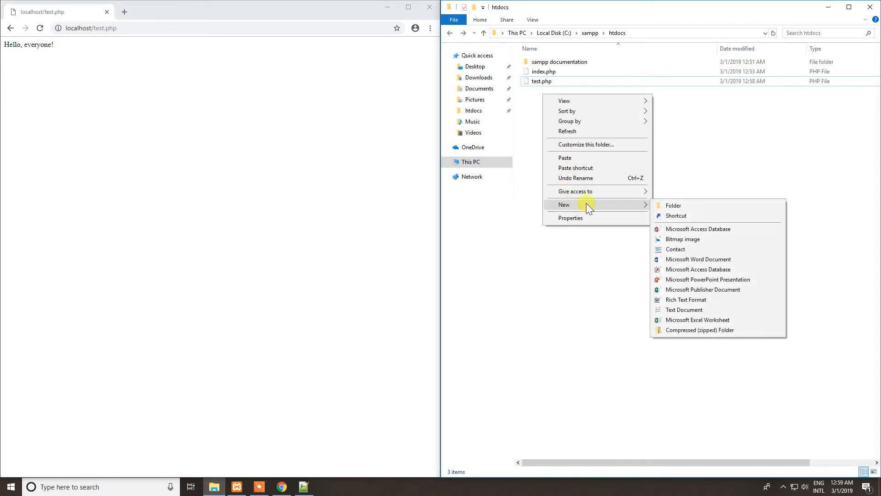
click(671, 205)
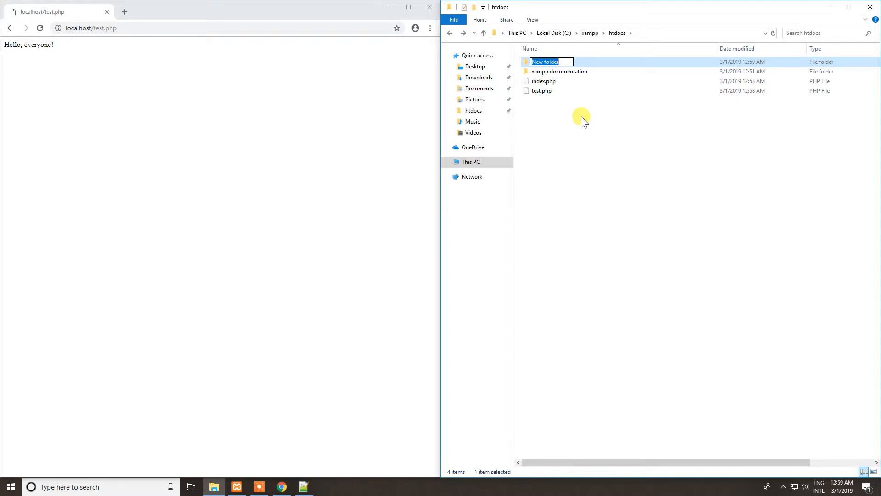
text(Example F)
key(BackSpace)
key(BackSpace)
key(BackSpace)
key(BackSpace)
key(BackSpace)
key(BackSpace)
key(BackSpace)
key(BackSpace)
key(BackSpace)
text(exampleFolder)
key(BackSpace)
key(BackSpace)
key(BackSpace)
key(BackSpace)
key(BackSpace)
key(BackSpace)
key(BackSpace)
key(BackSpace)
key(BackSpace)
key(BackSpace)
key(BackSpace)
key(BackSpace)
text(Example Folder)
key(Return)
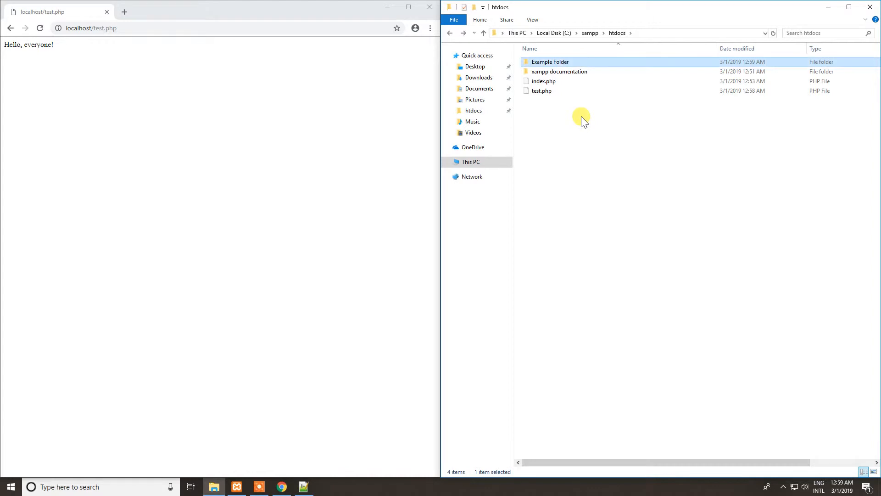
double_click(560, 62)
right_click(566, 85)
mouse_move(596, 195)
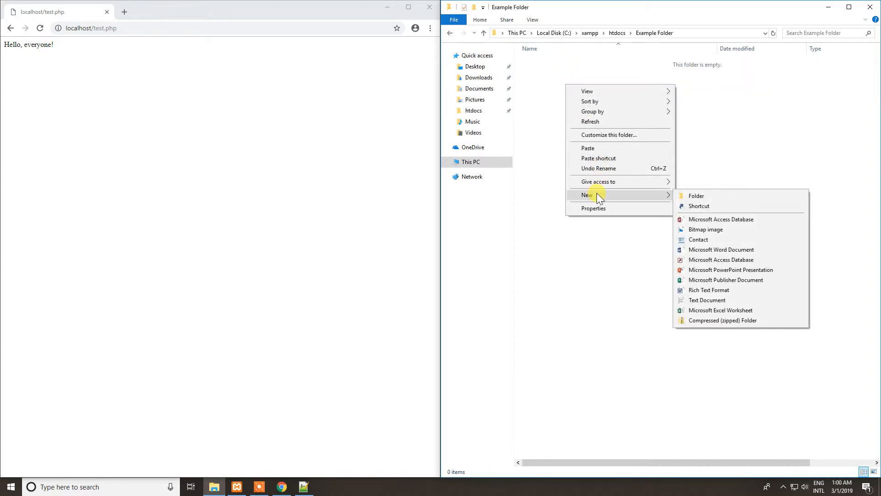
click(740, 144)
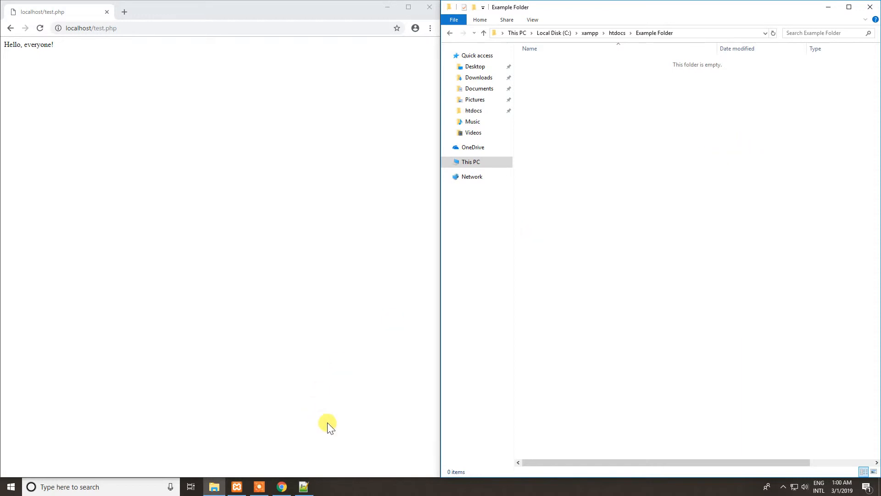
Switch to Notepad++, create a new document, and choose Example Folder in htdocs as its save location.
click(303, 486)
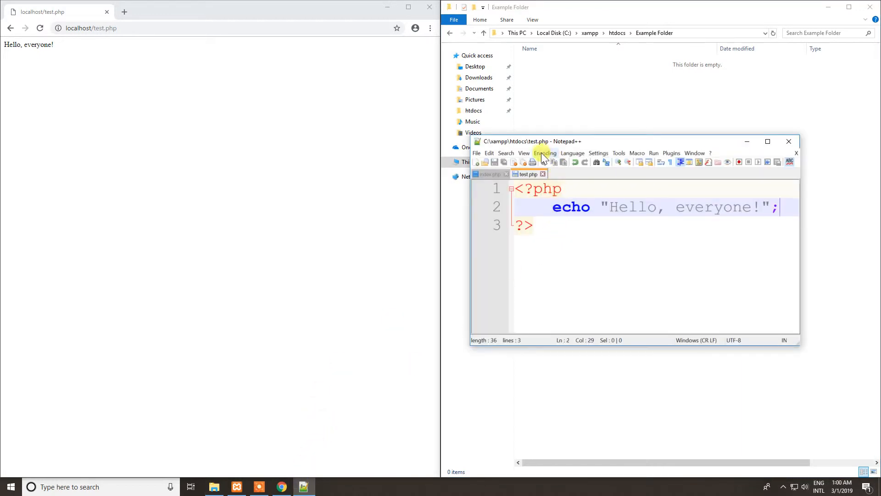
click(478, 161)
click(477, 153)
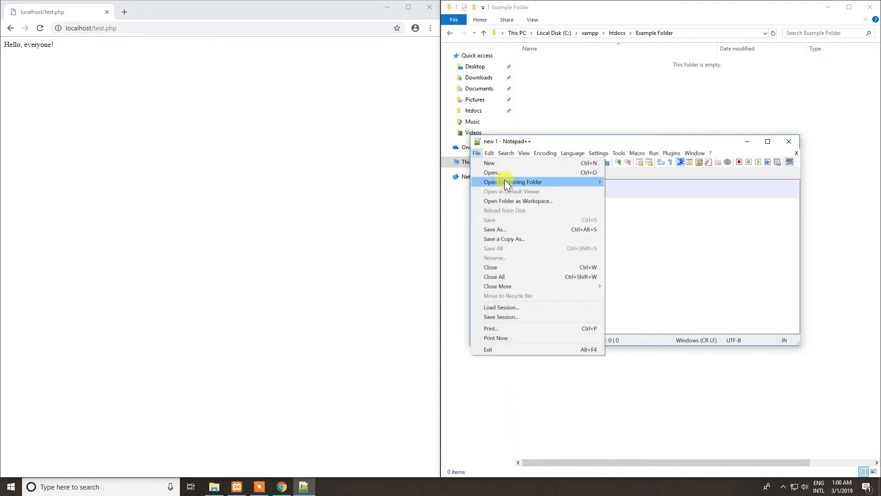
click(519, 230)
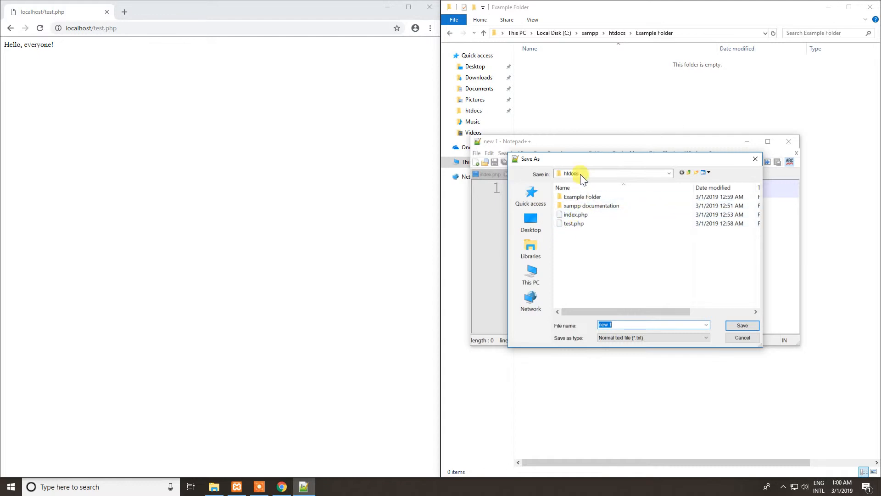
double_click(571, 196)
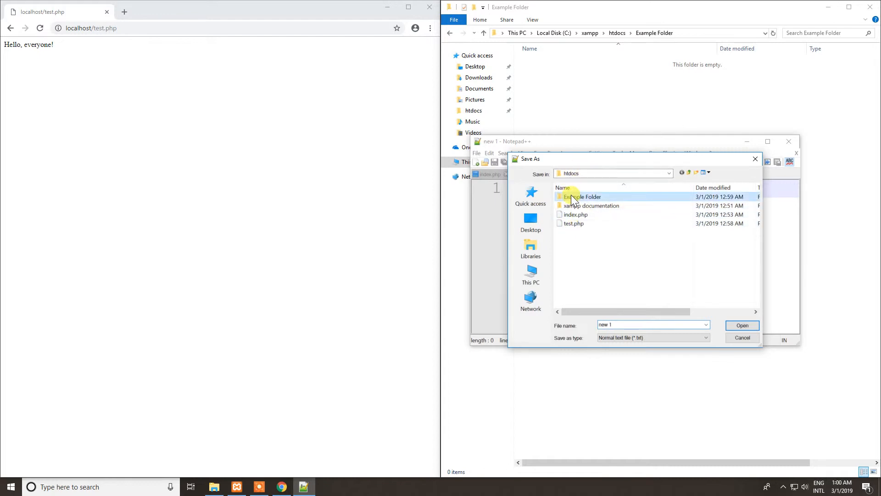
Save the new document as anotherTest.php with the PHP Hypertext Preprocessor file type.
click(640, 338)
key(Down)
key(Down)
key(Down)
key(Down)
key(Down)
key(Down)
key(Down)
key(Down)
key(Down)
key(Down)
key(Down)
key(Down)
key(Down)
key(Down)
key(Down)
key(Down)
key(Down)
key(Down)
key(Down)
key(Down)
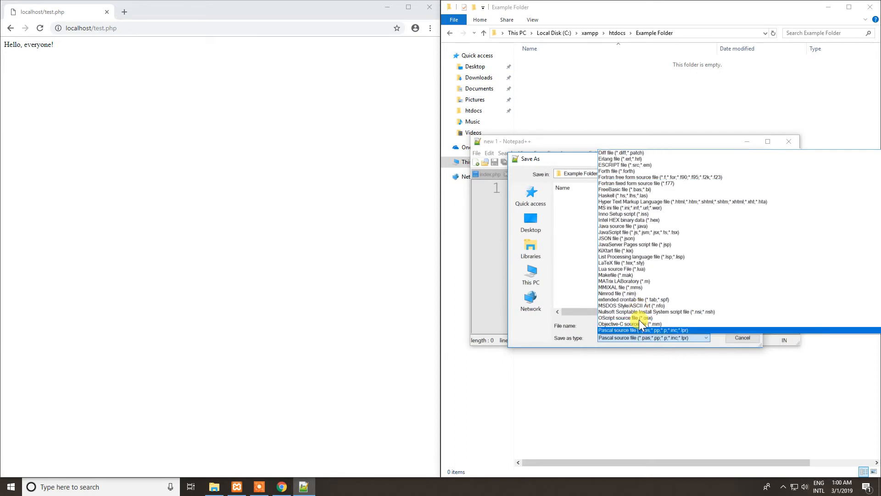
click(631, 329)
double_click(617, 325)
drag(612, 325, 560, 321)
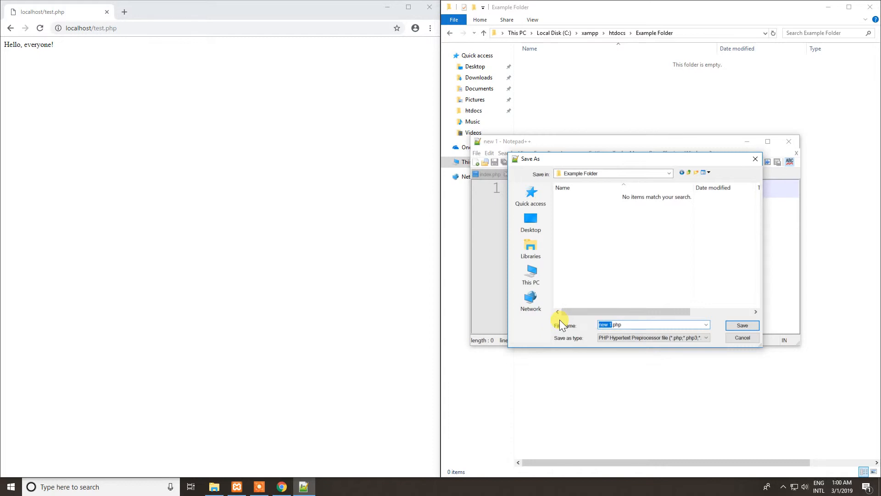
text(another1)
text(est)
click(734, 325)
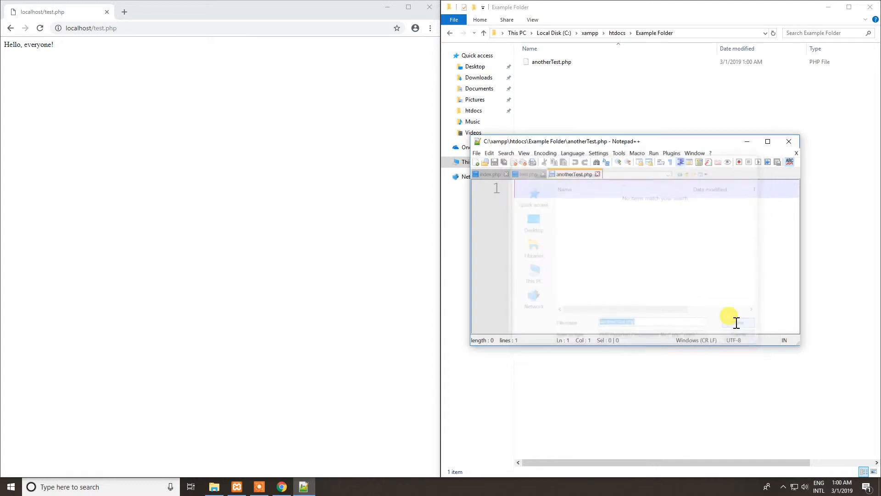
Write an empty PHP block in anotherTest.php, with <?php on line 1 and ?> on line 3.
text(<?)
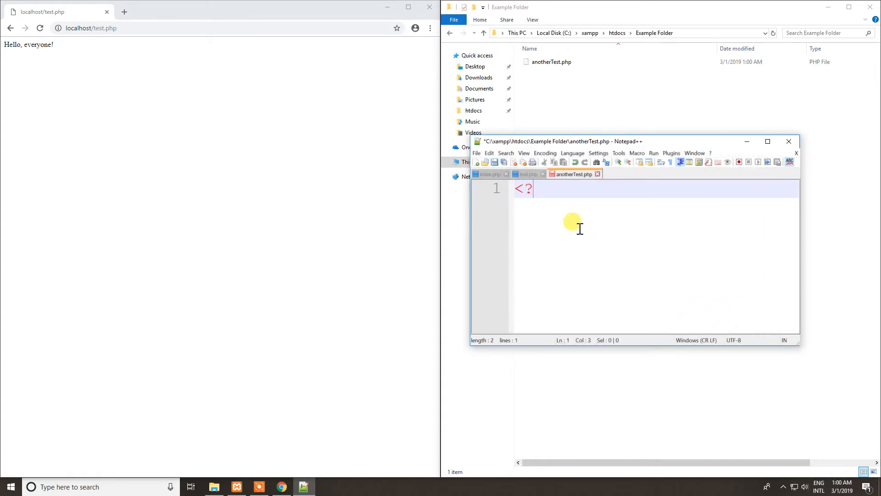
key(Return)
key(BackSpace)
text(php)
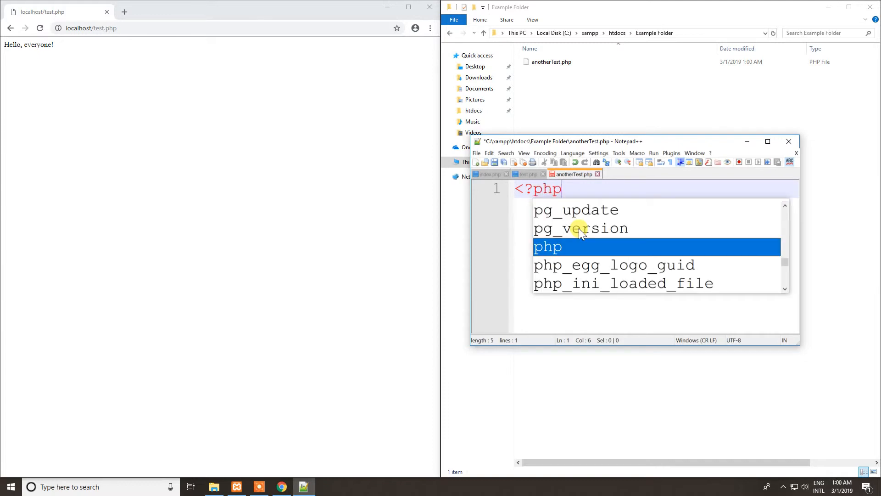
key(Return)
key(Return)
key(Return)
text(?>)
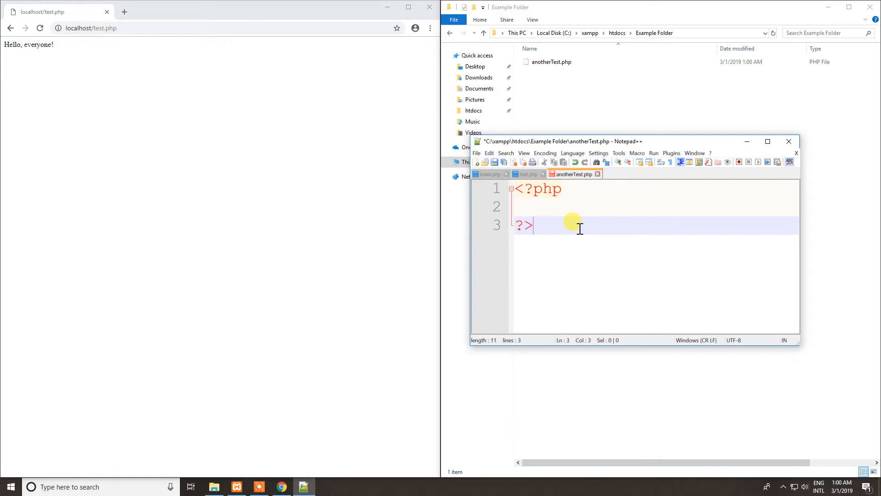
Add the indented line echo "Hooray, I am in a folder"; inside the PHP block and save the file.
key(Up)
key(Tab)
text(echo "Hoor)
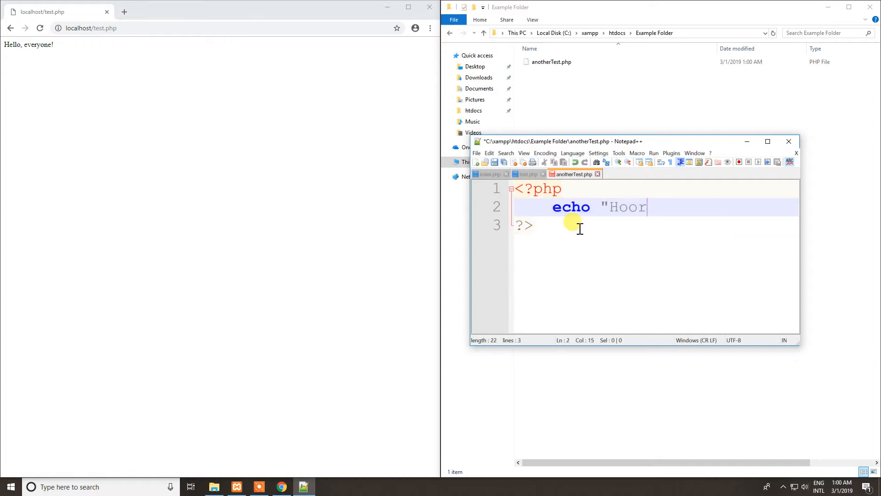
text(ay, I am in)
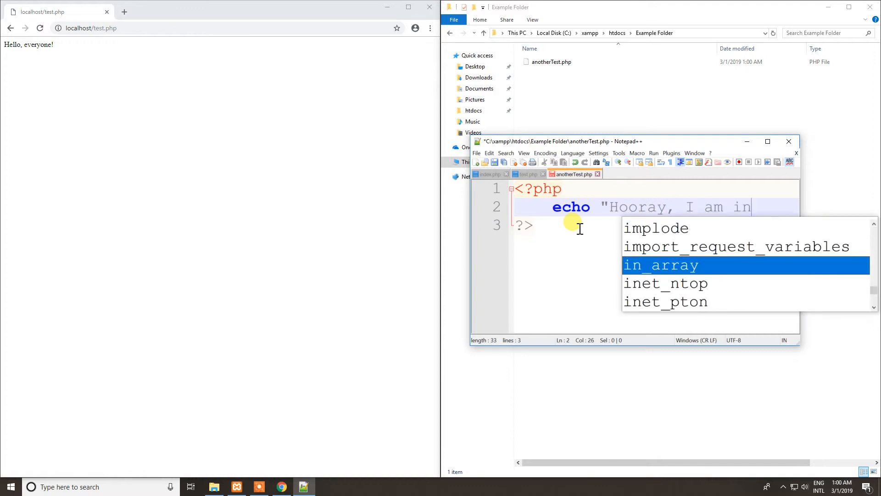
text( a folder)
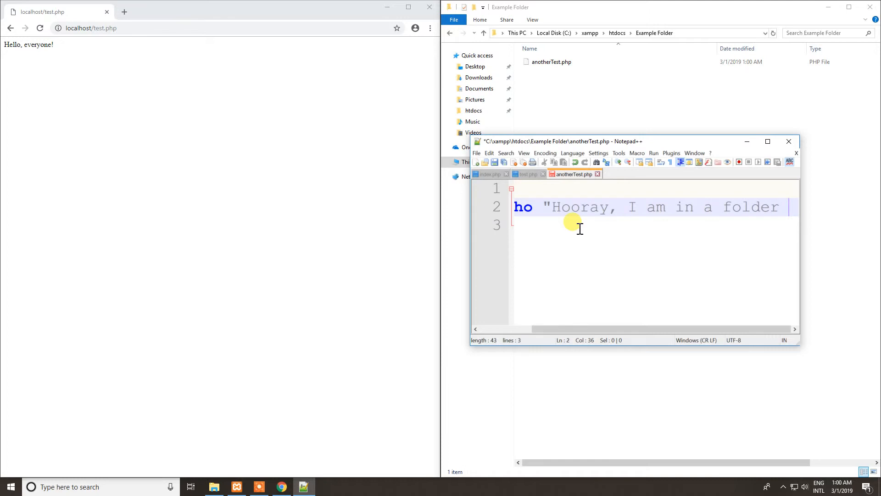
text(";)
key(ctrl+s)
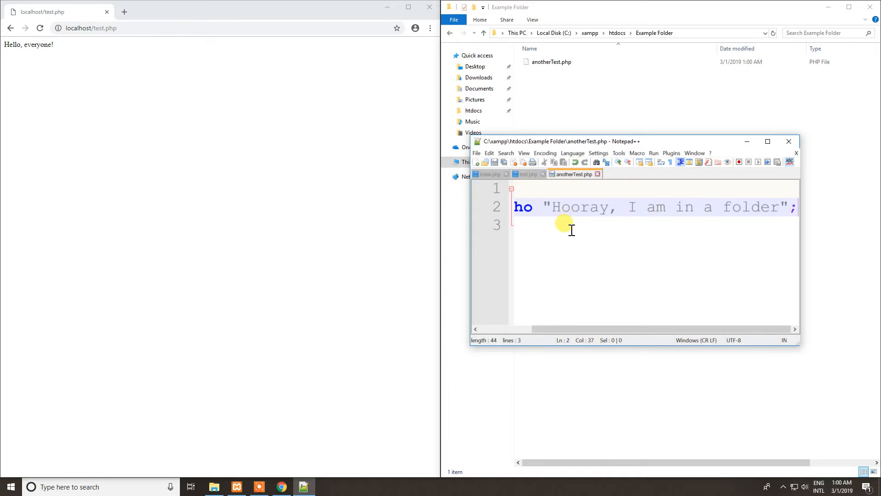
drag(546, 330, 477, 326)
Compare the htdocs folder in File Explorer with the localhost part of the Chrome address, and look inside Example Folder.
click(561, 118)
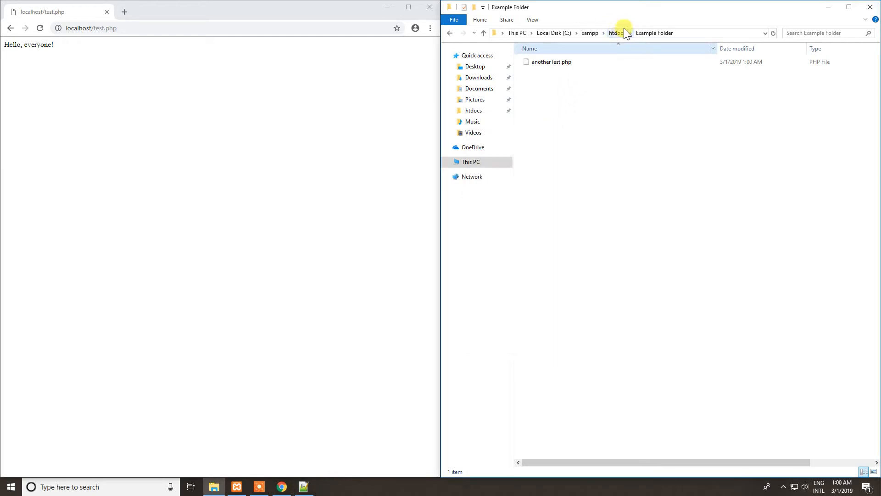
click(616, 34)
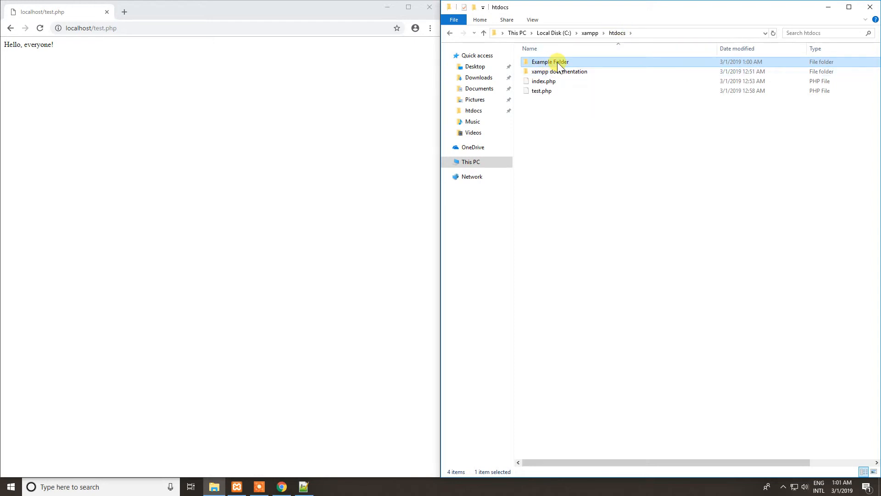
click(91, 27)
double_click(94, 28)
drag(94, 28, 81, 28)
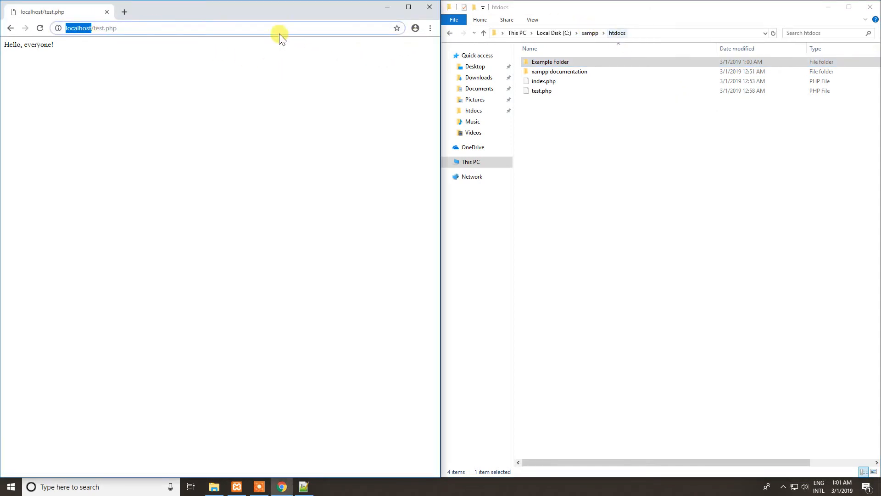
click(556, 63)
double_click(557, 63)
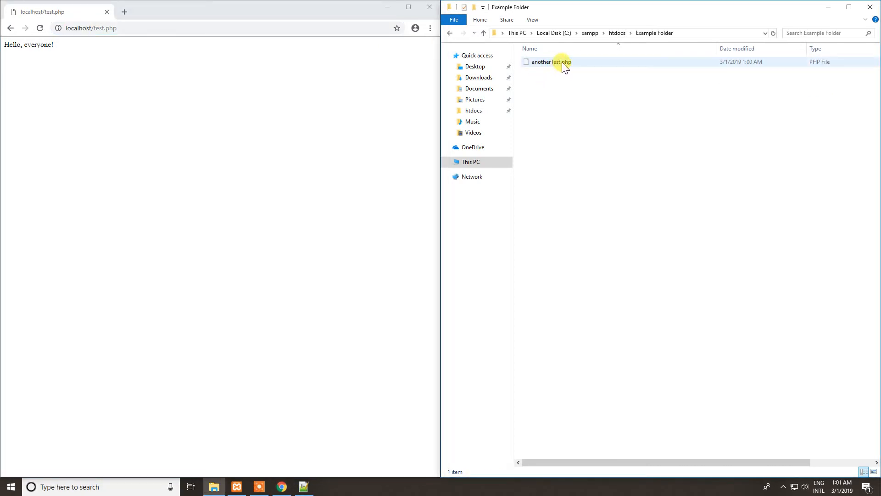
Replace test.php in the Chrome address with Example Folder/ after localhost/, matching the folder name in htdocs.
drag(94, 29, 167, 28)
key(BackSpace)
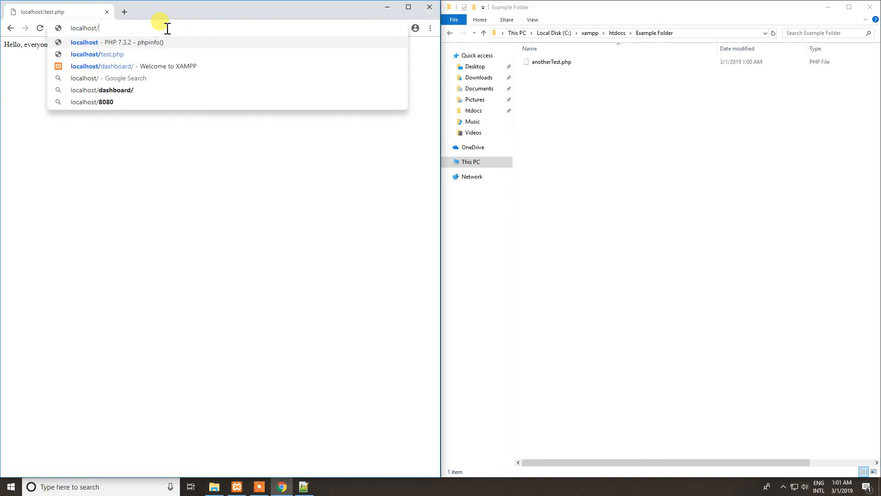
click(617, 33)
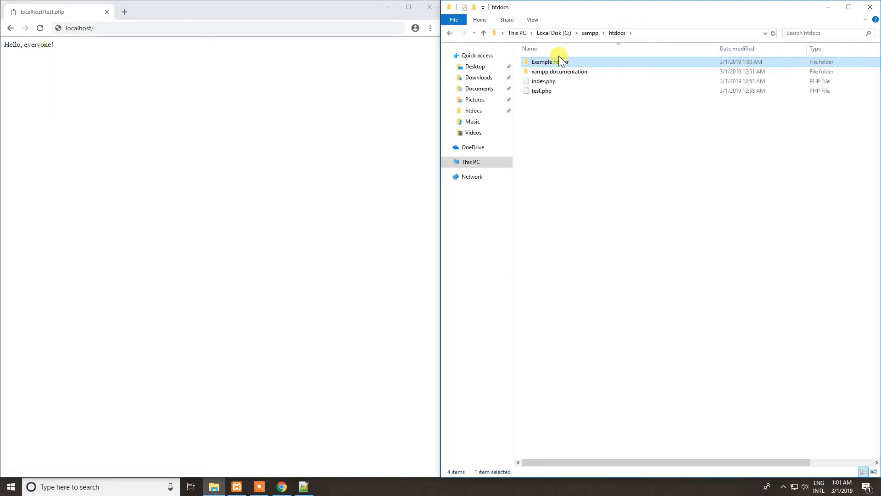
click(148, 29)
text(Example Folder/)
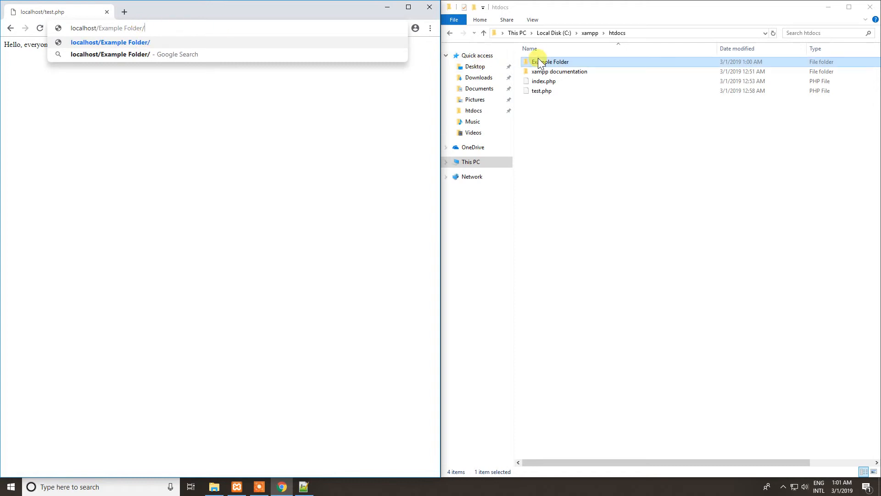
Check the file name inside Example Folder, append anotherTest.php to the localhost address, and load the page.
double_click(538, 60)
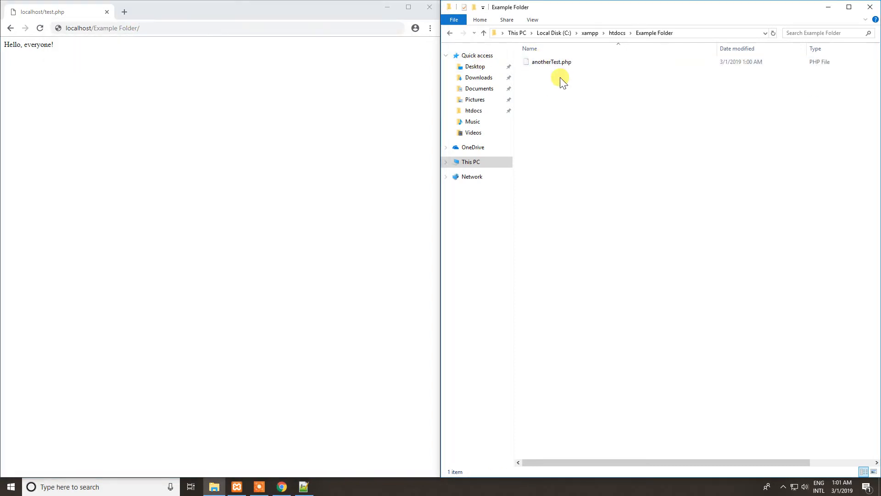
click(178, 28)
text(anotherTest.php)
key(Return)
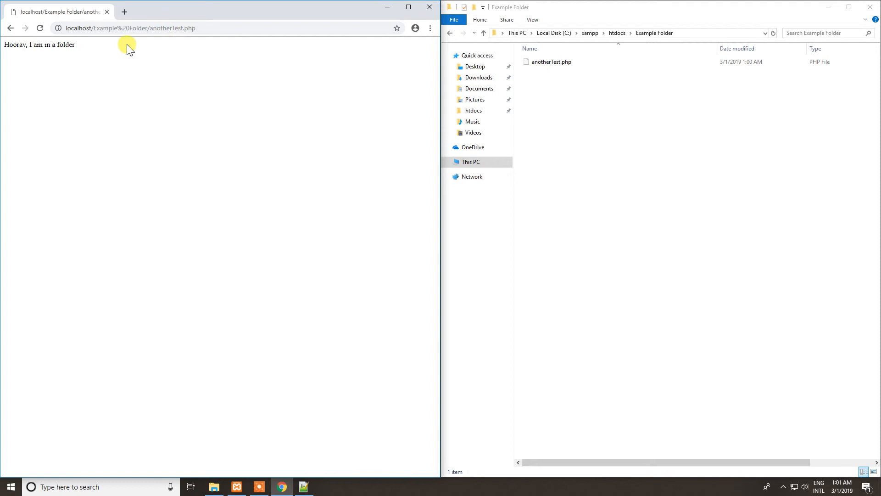
Examine the text that anotherTest.php outputs on the localhost page.
key(ctrl+plus)
key(ctrl+plus)
drag(16, 46, 126, 59)
key(ctrl+minus)
key(ctrl+minus)
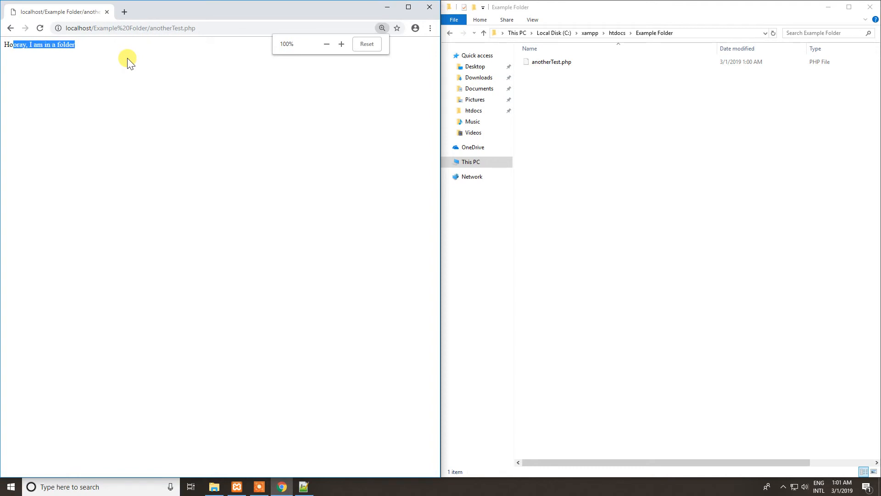
click(130, 64)
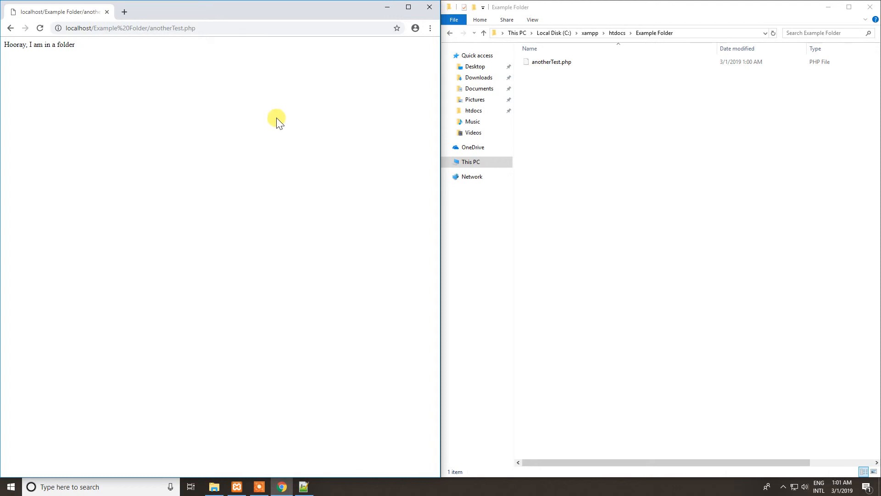
Open anotherTest.php from Example Folder in Notepad++ for editing.
right_click(553, 60)
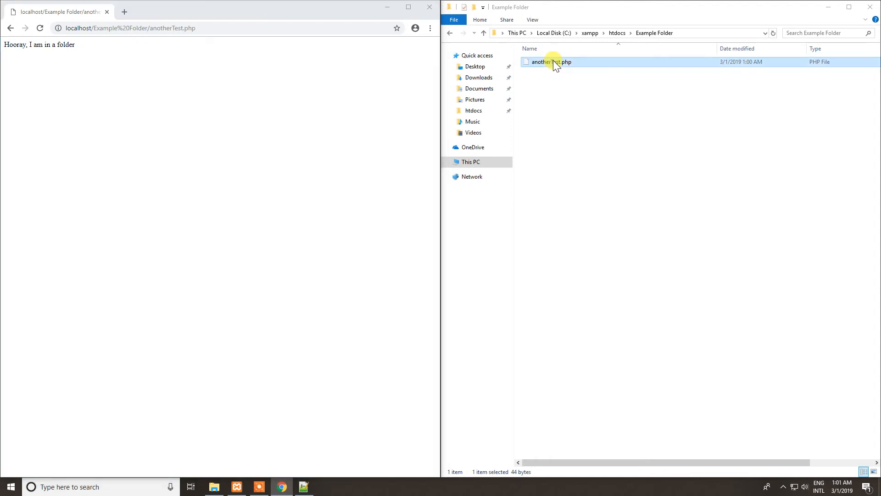
click(607, 78)
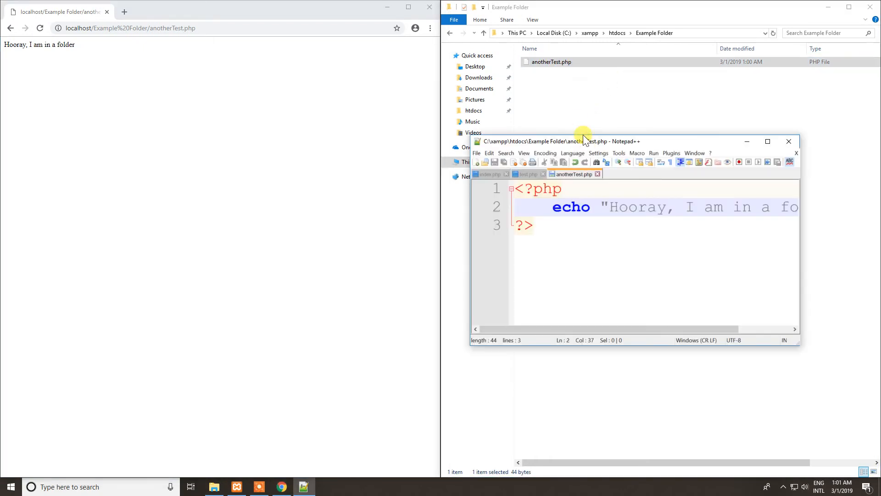
Deliberately misspell the echo keyword as ech on line 2 of anotherTest.php and save the file.
click(591, 209)
key(BackSpace)
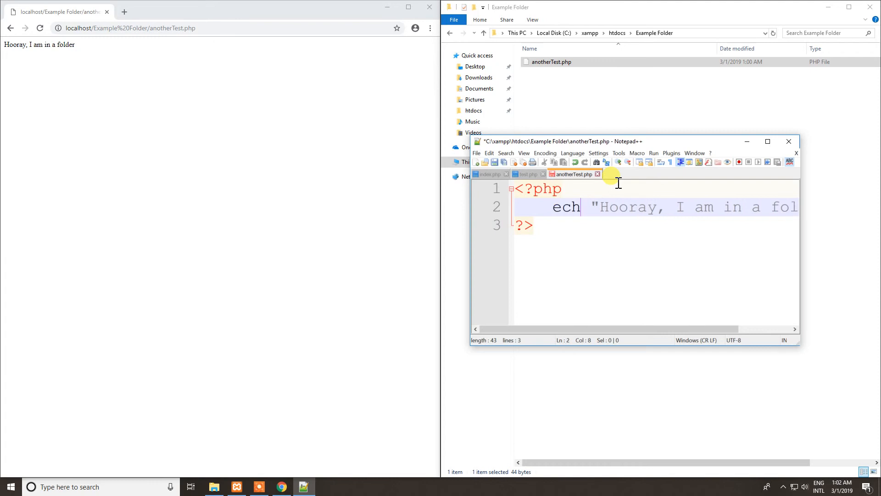
key(ctrl+s)
click(586, 221)
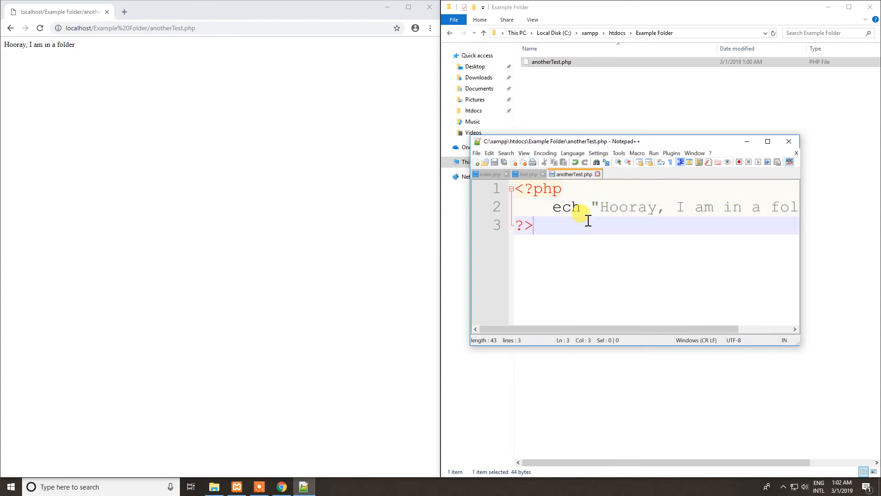
click(532, 205)
click(560, 210)
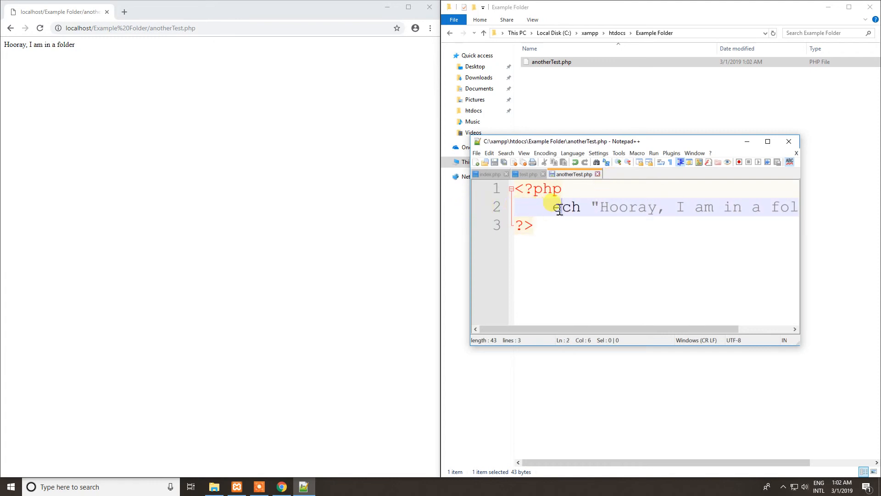
Reload anotherTest.php on localhost and examine the PHP error message's type, cause, file path and line number.
click(41, 28)
drag(105, 61, 5, 53)
click(72, 79)
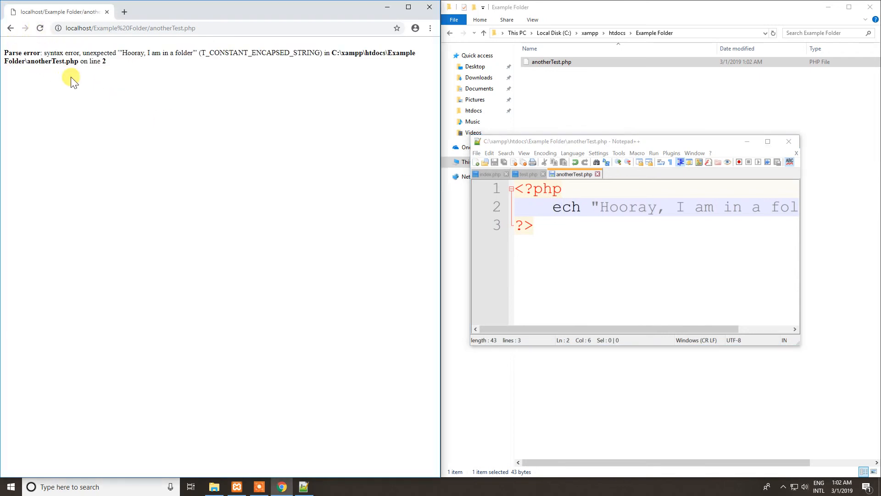
drag(62, 53, 87, 52)
click(112, 52)
double_click(106, 52)
click(162, 55)
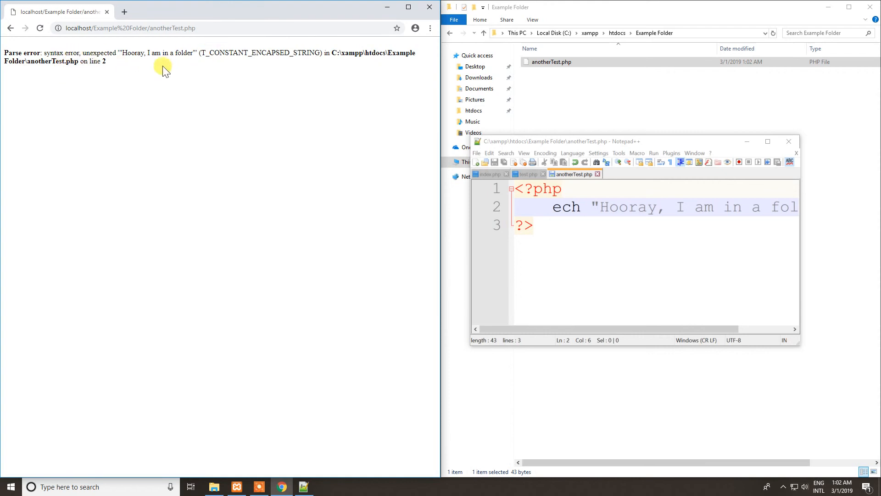
double_click(104, 61)
drag(327, 53, 80, 63)
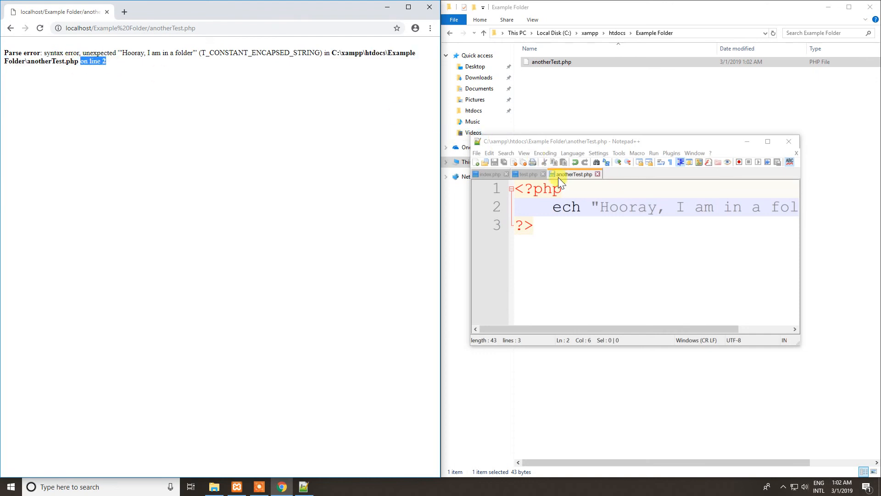
Correct ech to echo on line 2 of anotherTest.php, save the file, and reload its localhost page.
click(525, 204)
click(581, 206)
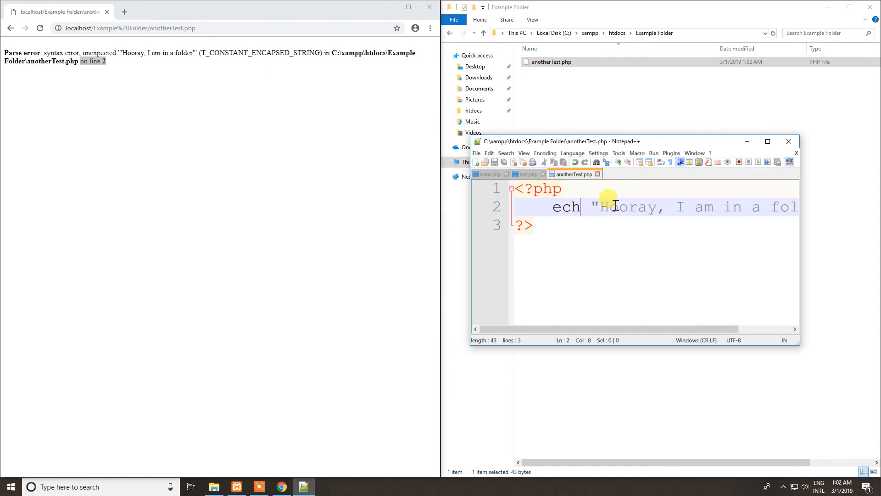
text(o)
key(ctrl+s)
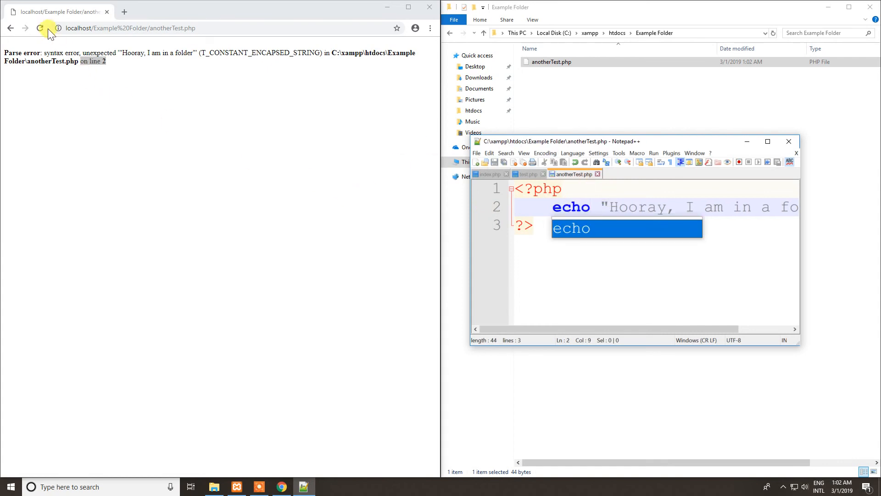
click(40, 28)
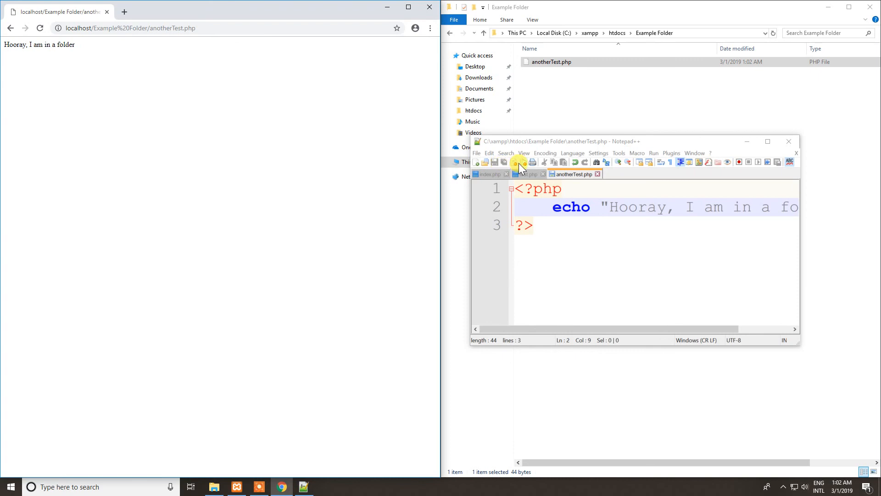
Go back to the htdocs folder in File Explorer and close Notepad++.
click(617, 33)
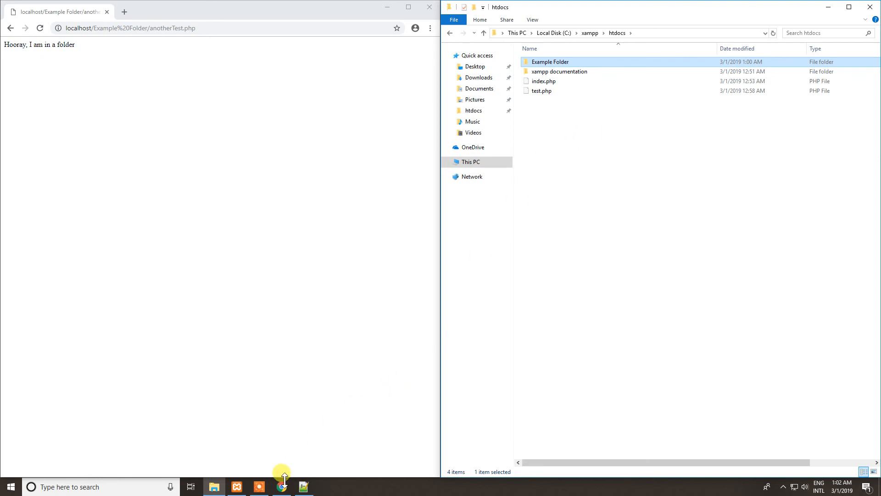
click(302, 486)
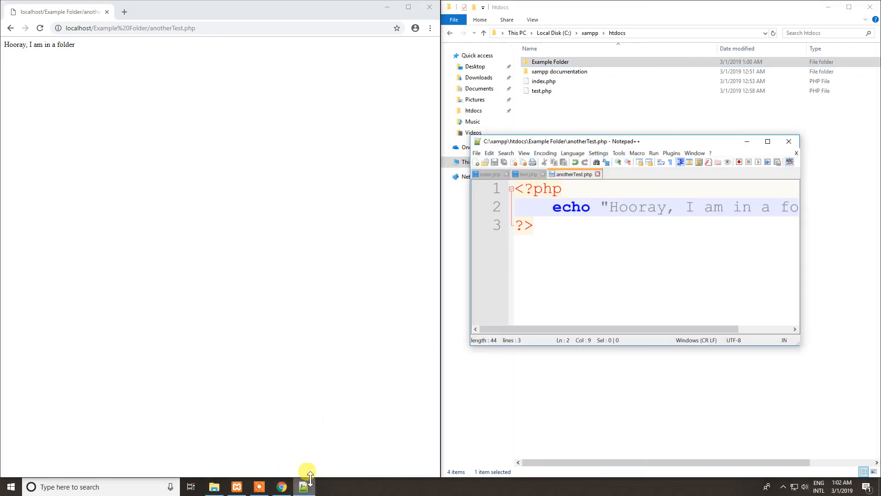
click(789, 142)
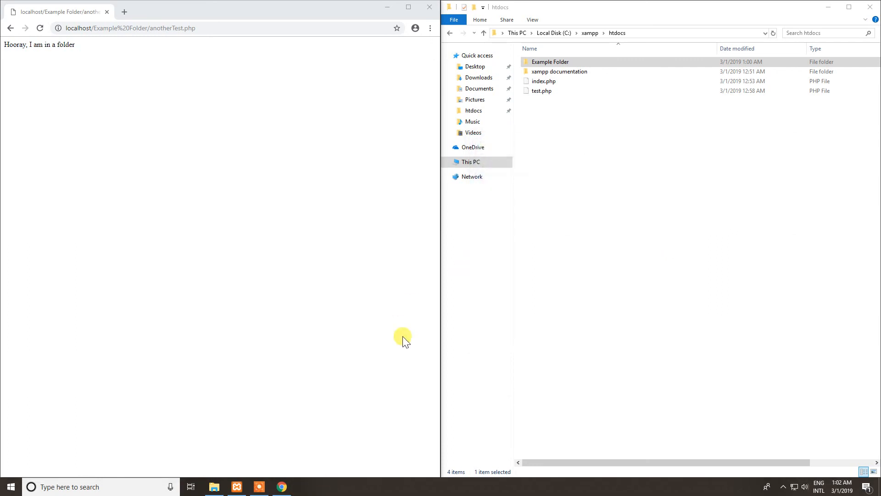
click(261, 487)
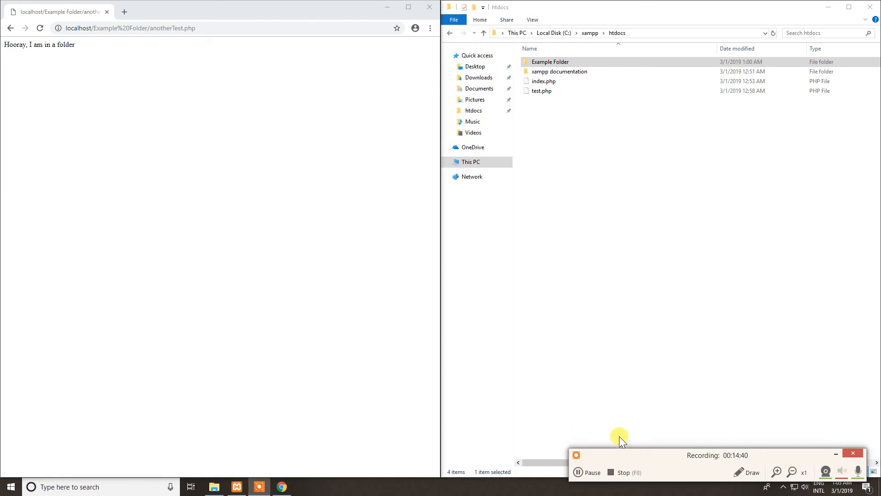